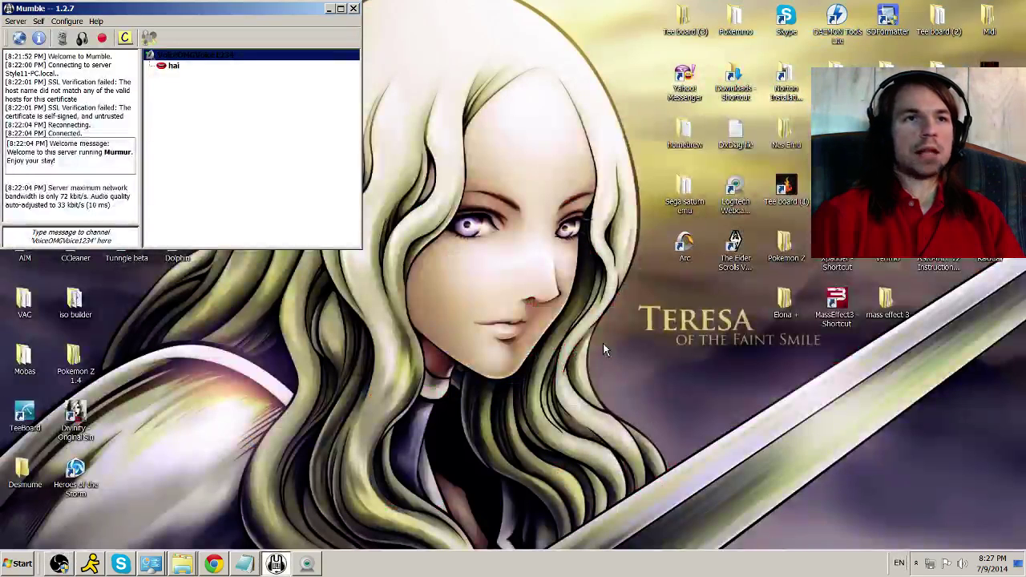
left_click(329, 11)
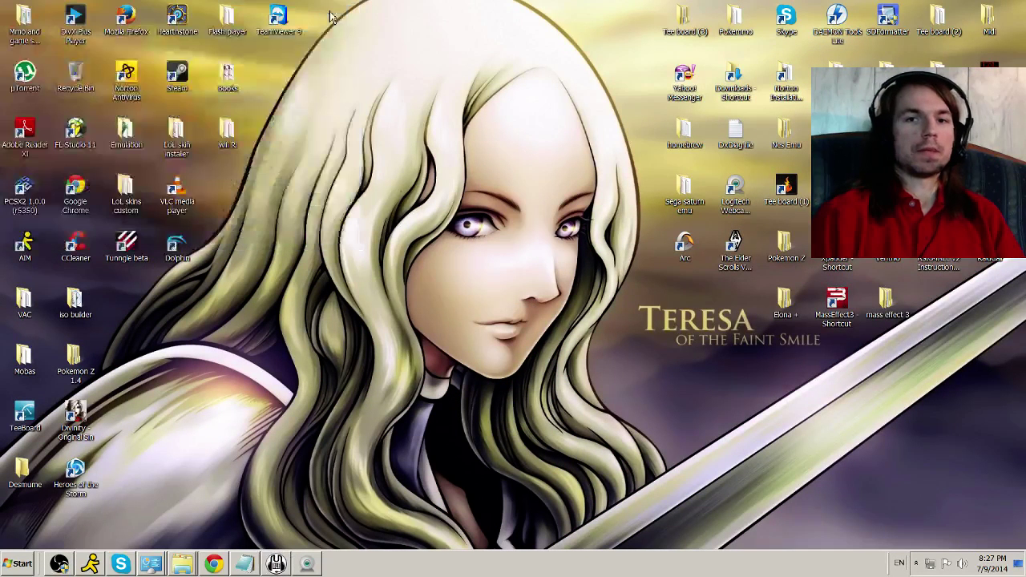
left_click(277, 563)
left_click(277, 563)
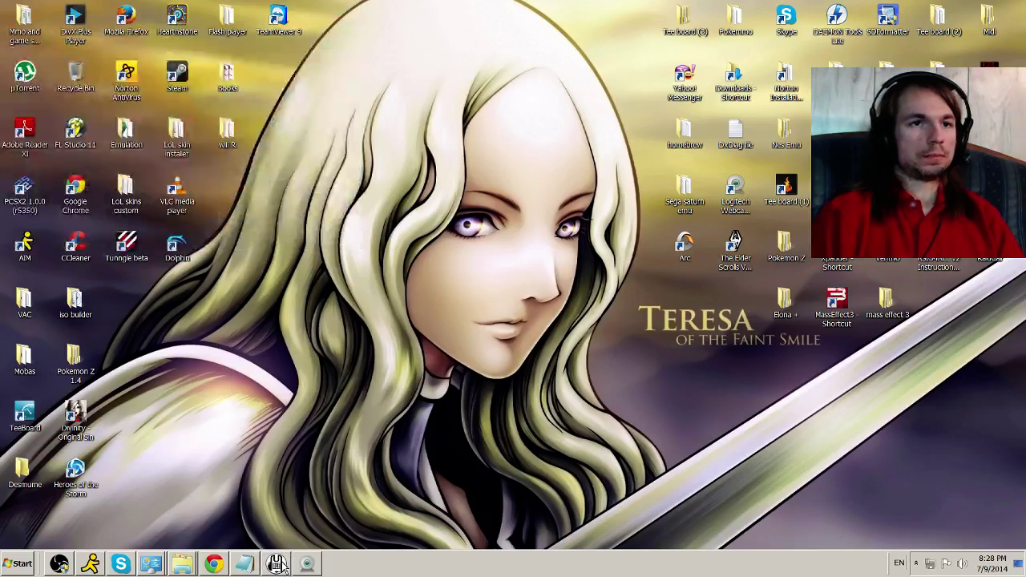
Switch to Google Chrome and search Google for "mumble lan server has 1 ping"
left_click(213, 563)
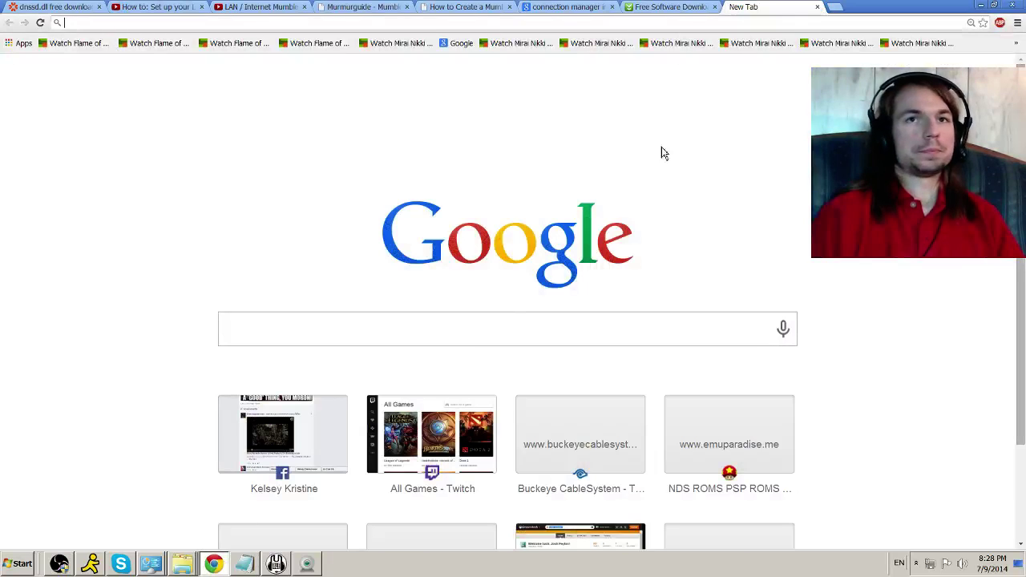
left_click(347, 337)
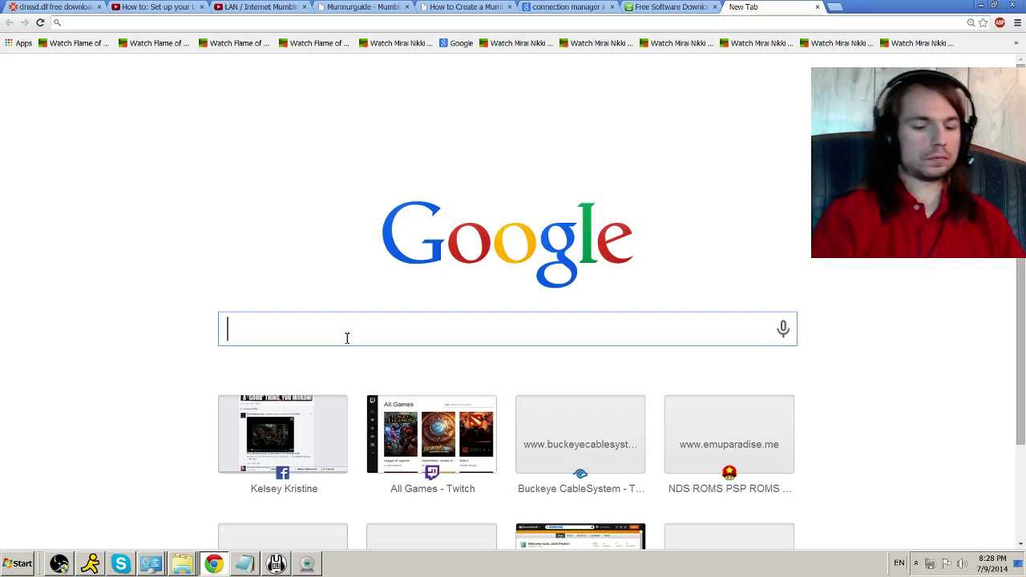
type("mumble lan server has 1 ping")
key("Return")
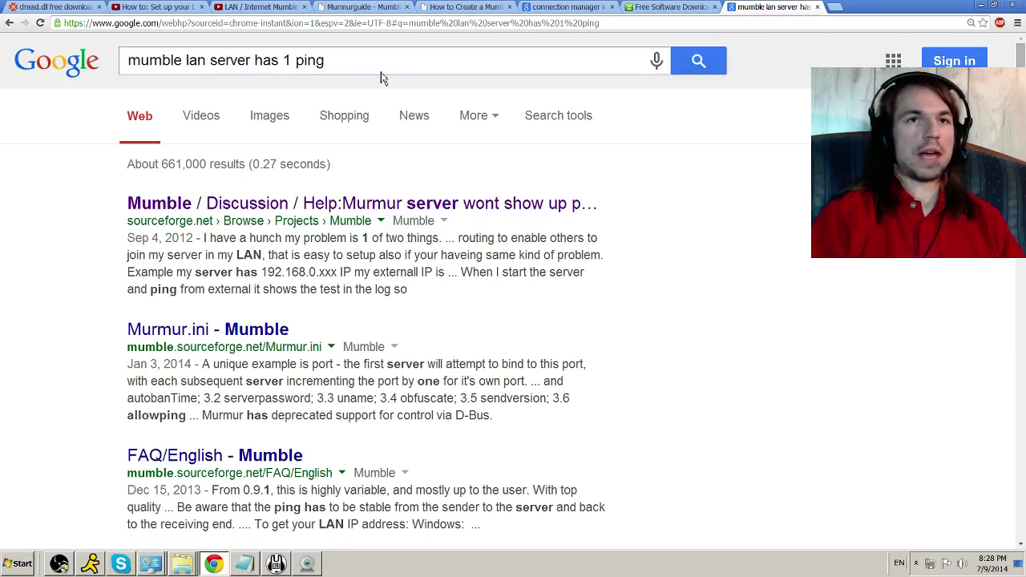
Replace the Google search with "mumble" and open the Mumble site at mumble.sourceforge.net from the results
left_click_drag(323, 62, 4, 71)
key("BackSpace")
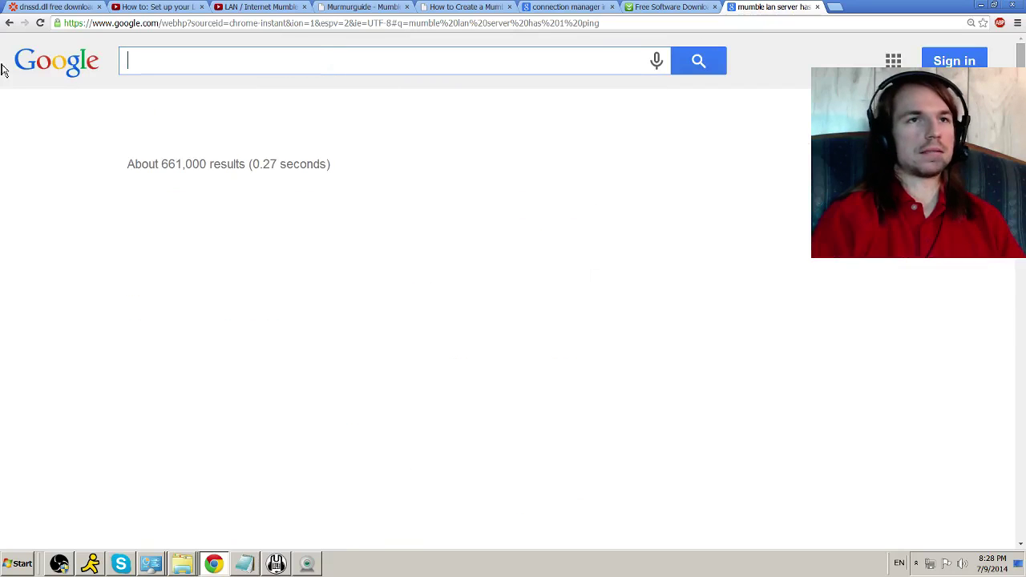
type("mumble")
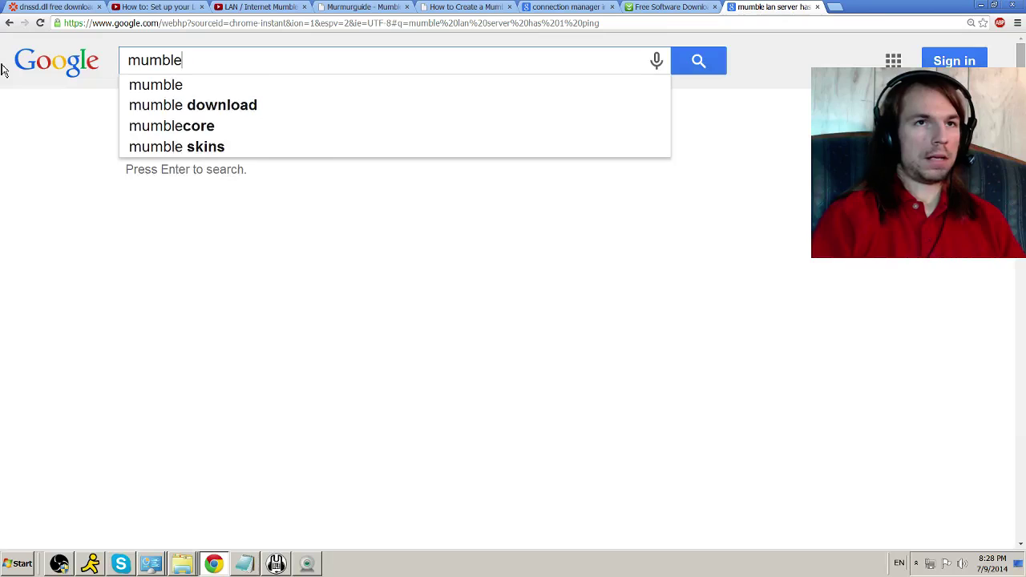
key("Return")
left_click(168, 307)
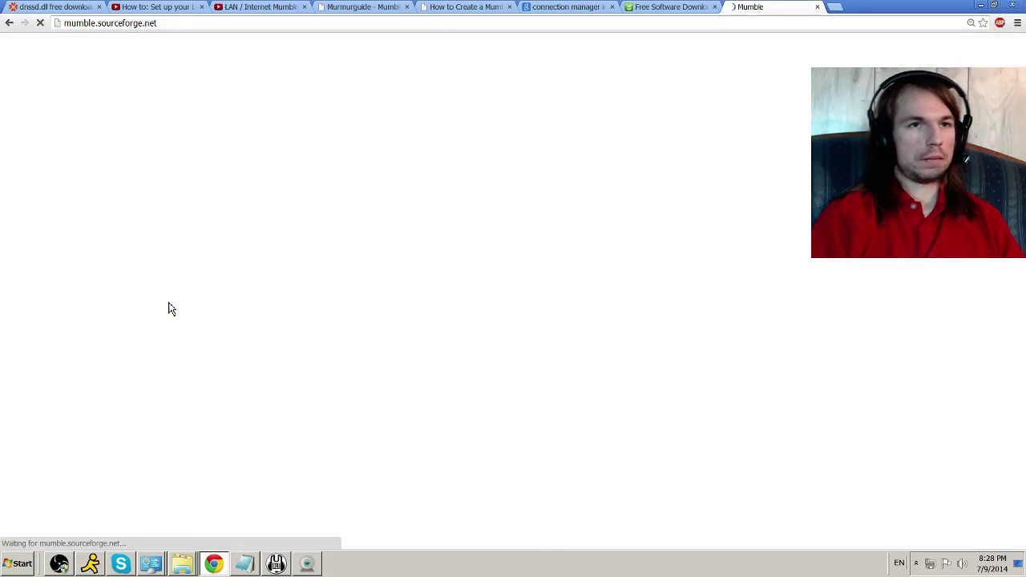
Start downloading the stable Windows version 1.2.7 from the Get Mumble section of the main page
scroll(230, 224, "down", 4)
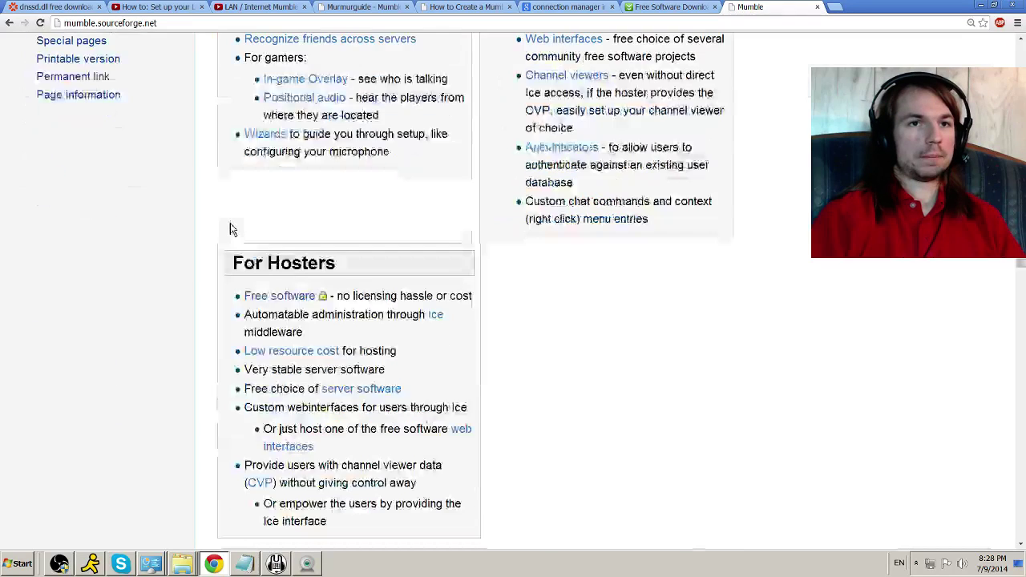
scroll(216, 231, "up", 3)
scroll(216, 231, "up", 1)
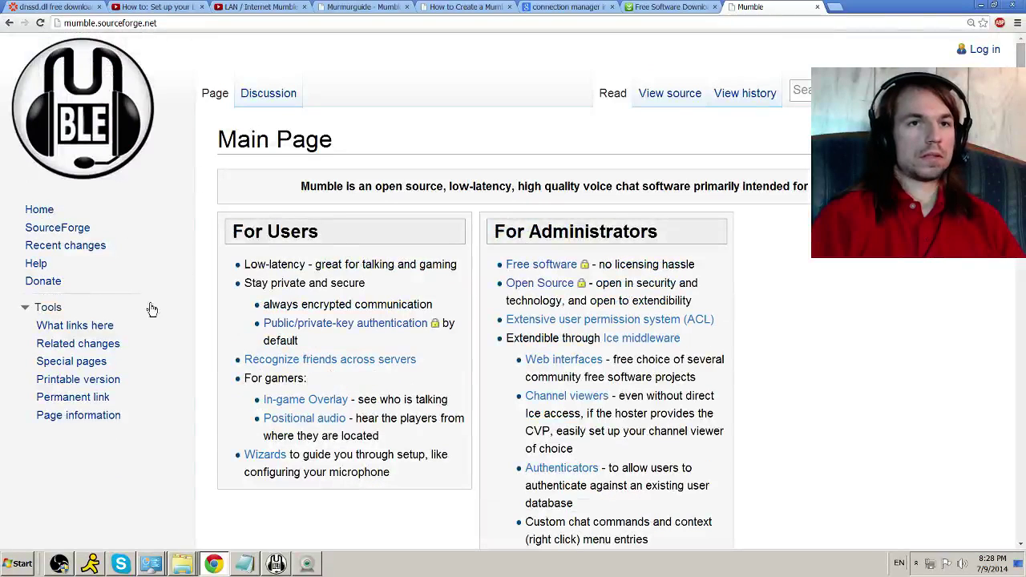
scroll(408, 312, "down", 5)
scroll(408, 312, "down", 4)
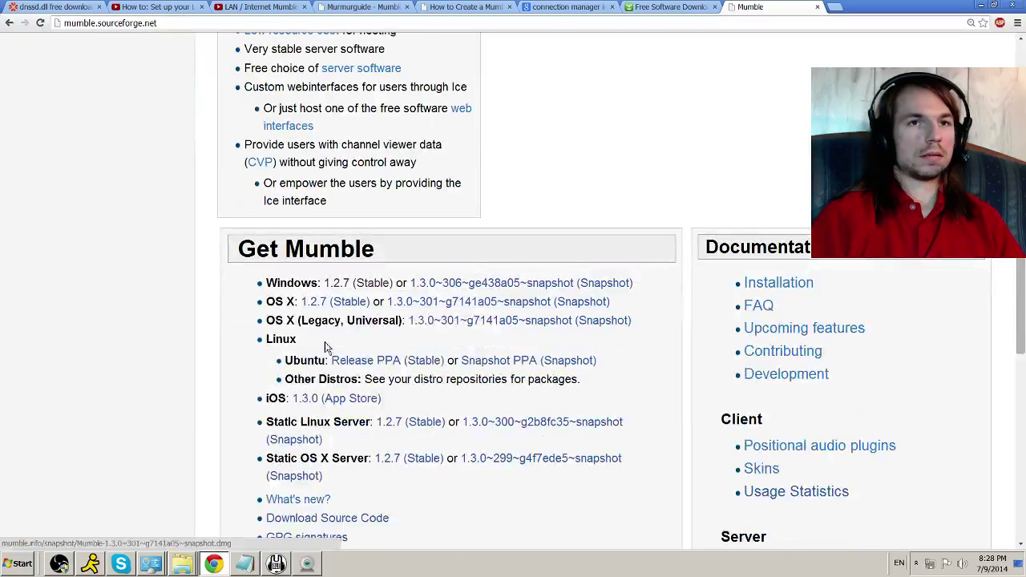
left_click(358, 285)
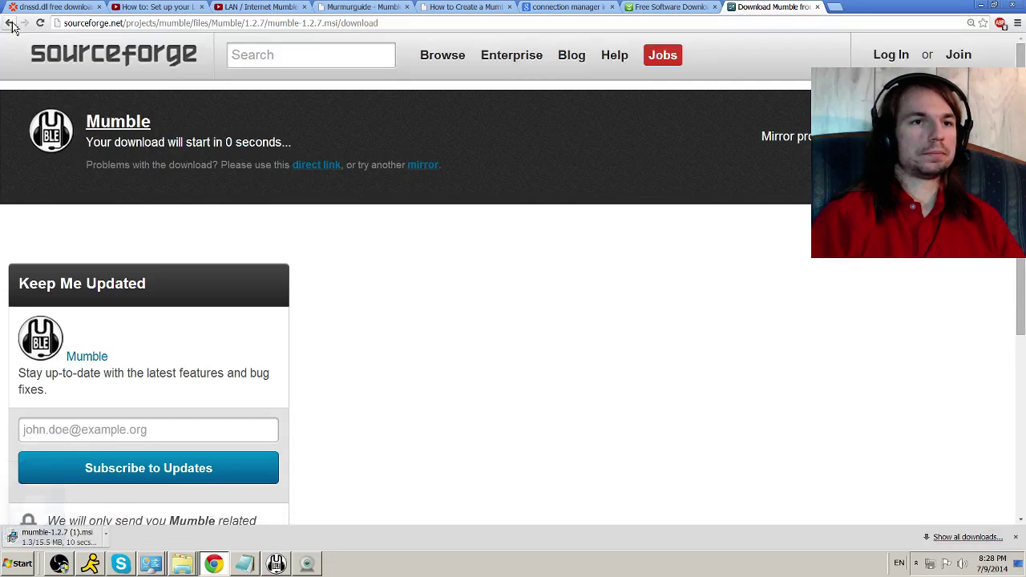
Cancel the Mumble 1.2.7 installer download and return to the Mumble main page
left_click(107, 533)
left_click(120, 518)
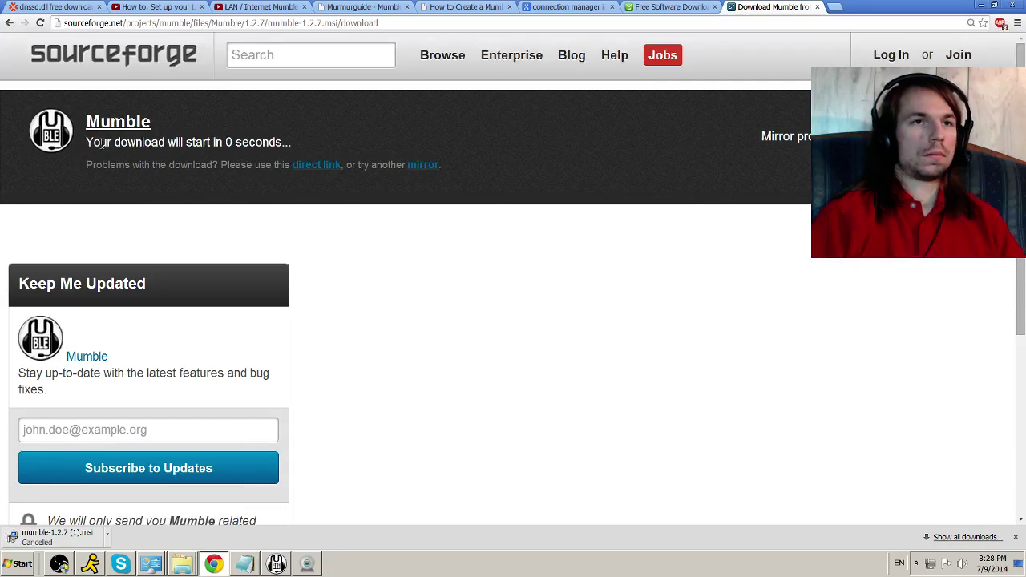
left_click(9, 23)
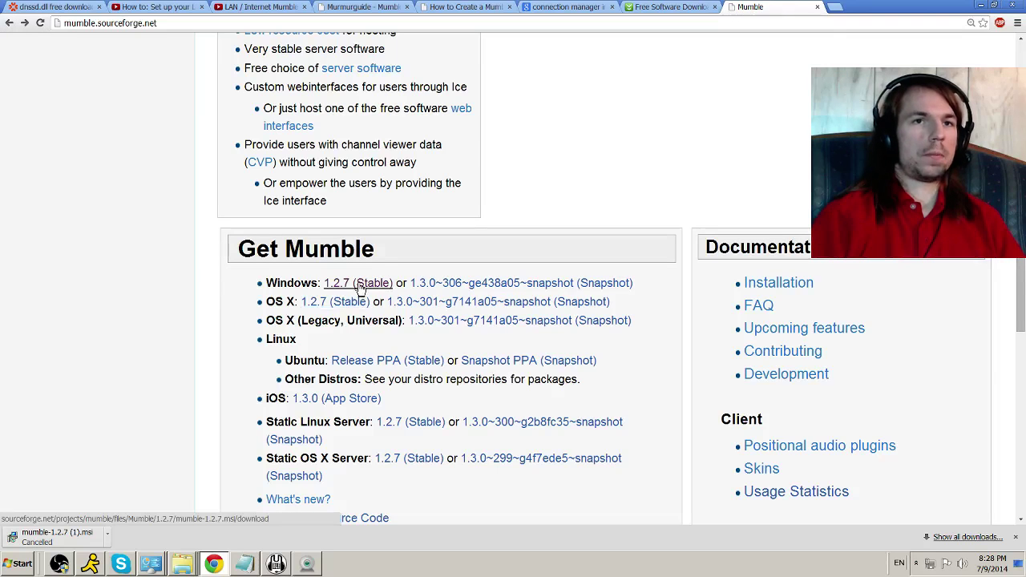
Highlight the Get Mumble heading briefly and minimize the browser window
left_click_drag(238, 250, 375, 250)
left_click(432, 254)
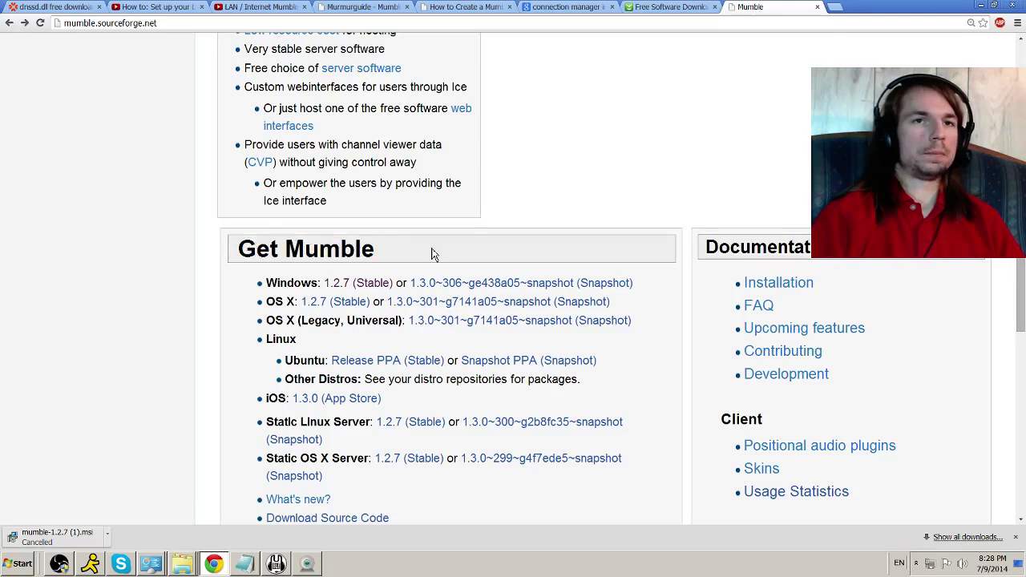
left_click(980, 9)
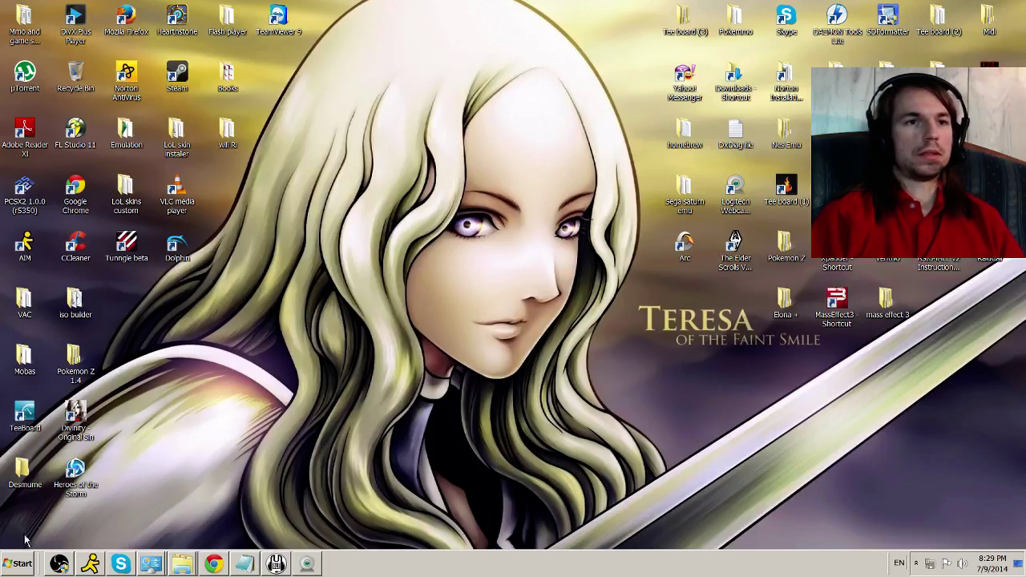
left_click(21, 566)
left_click(22, 566)
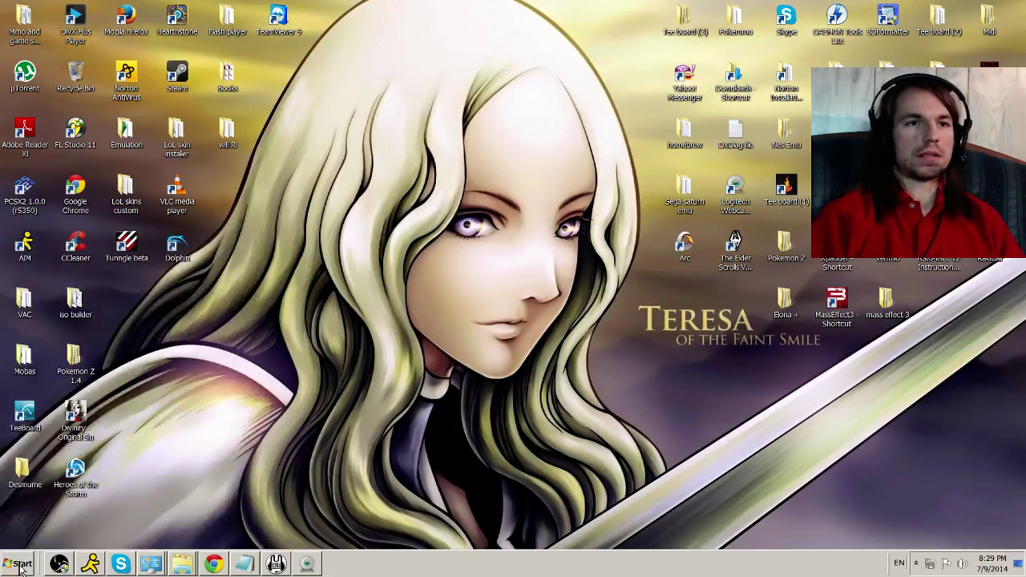
left_click(22, 566)
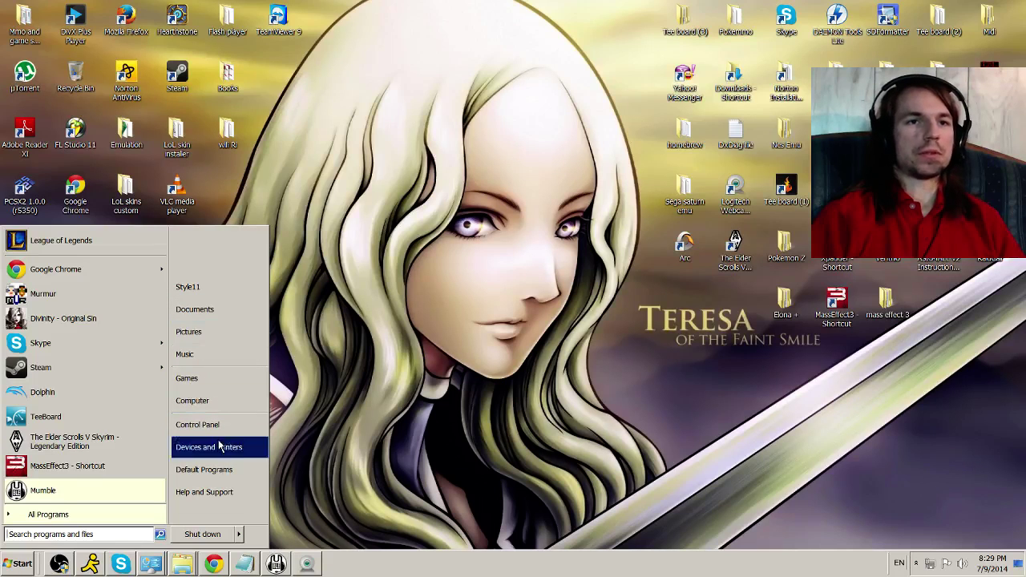
left_click(349, 357)
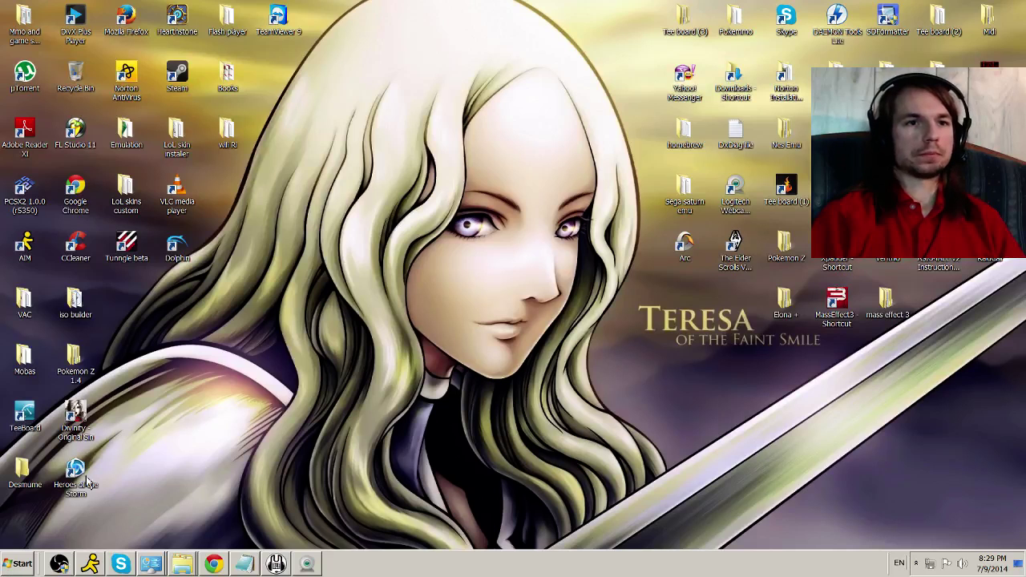
left_click(14, 567)
left_click(14, 567)
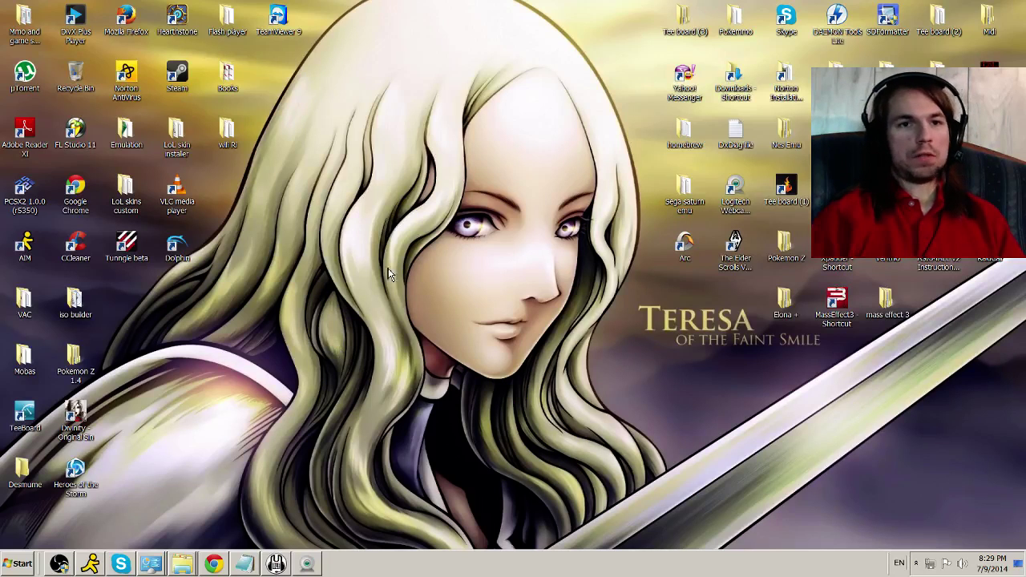
Restore the Mumble window and view the Murmur server's options among the hidden notification icons
left_click(276, 565)
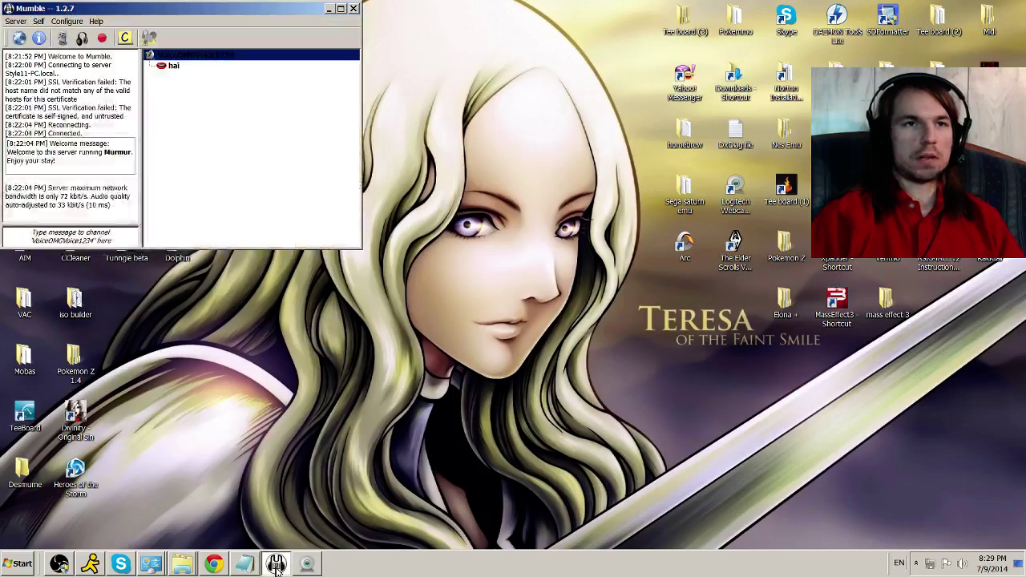
left_click(917, 561)
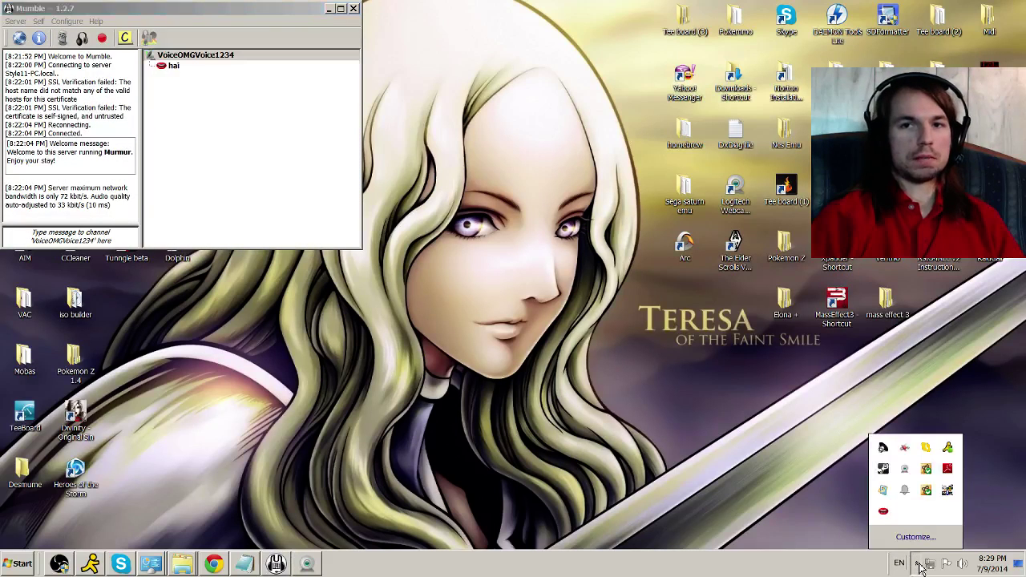
right_click(951, 493)
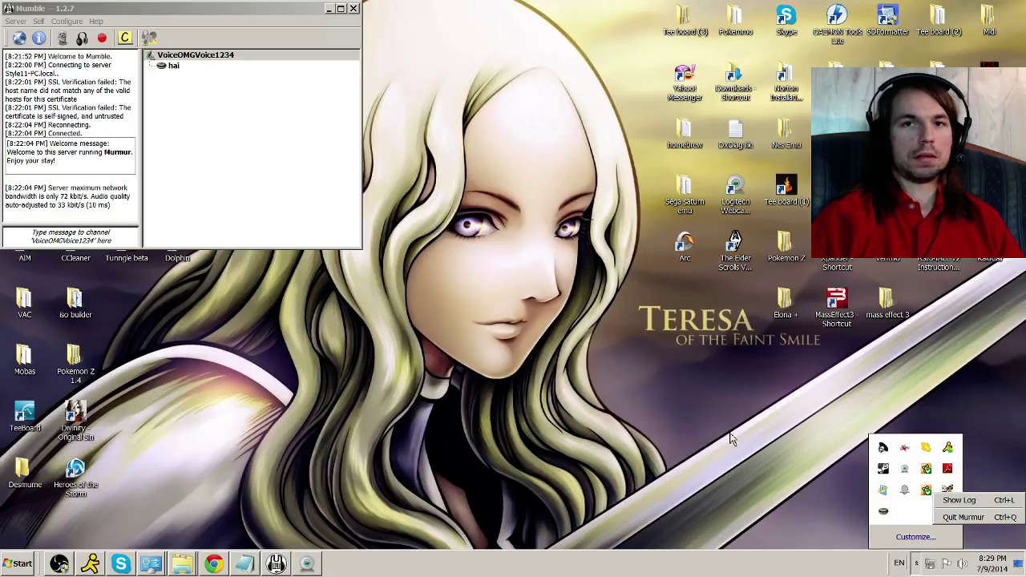
left_click(955, 500)
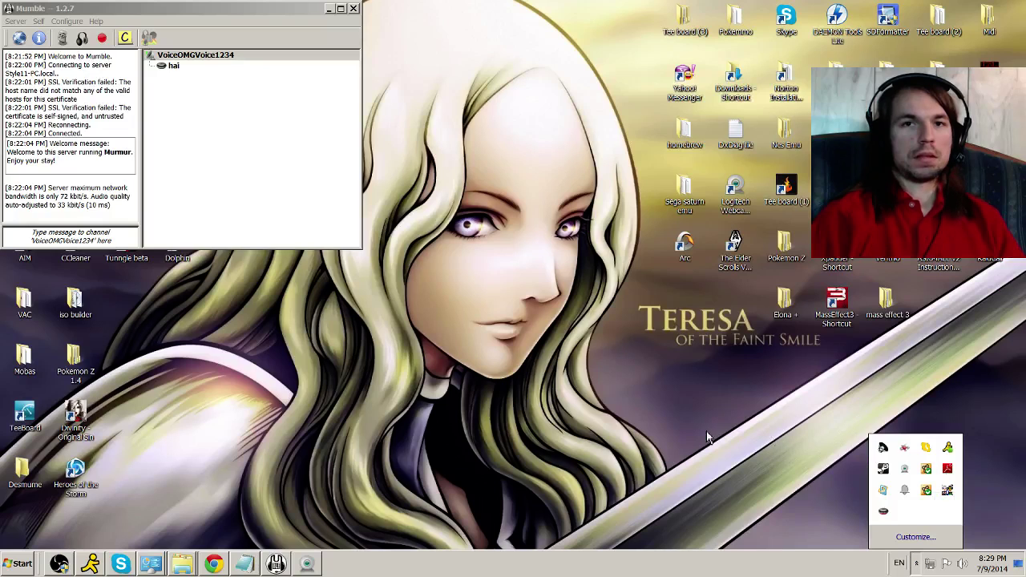
left_click(306, 409)
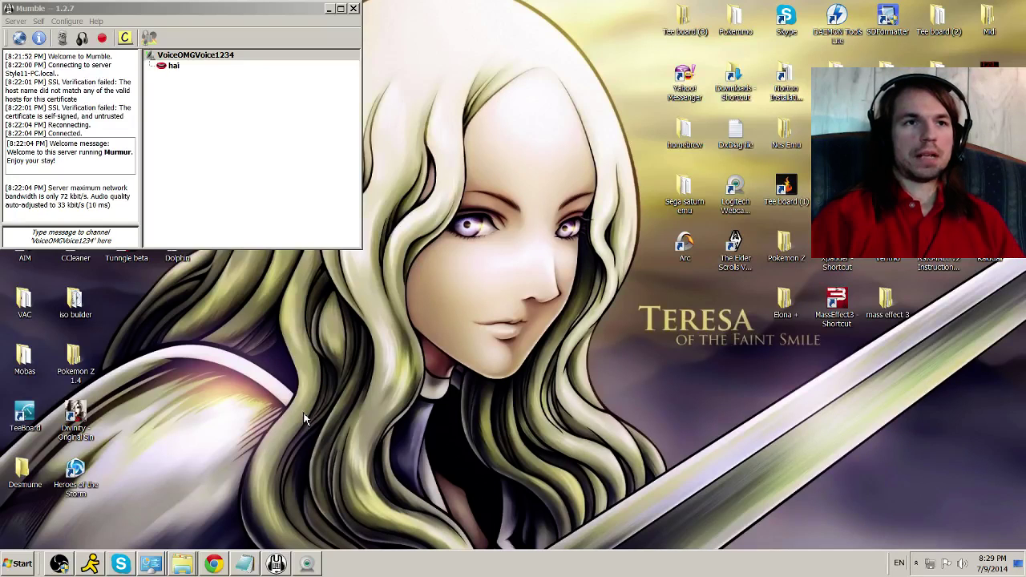
left_click(22, 564)
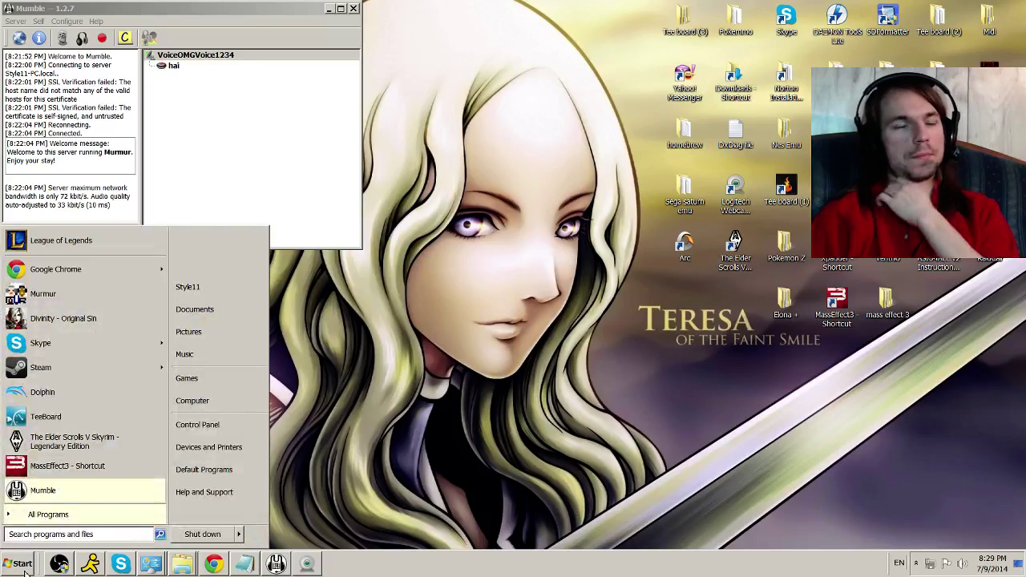
left_click(23, 565)
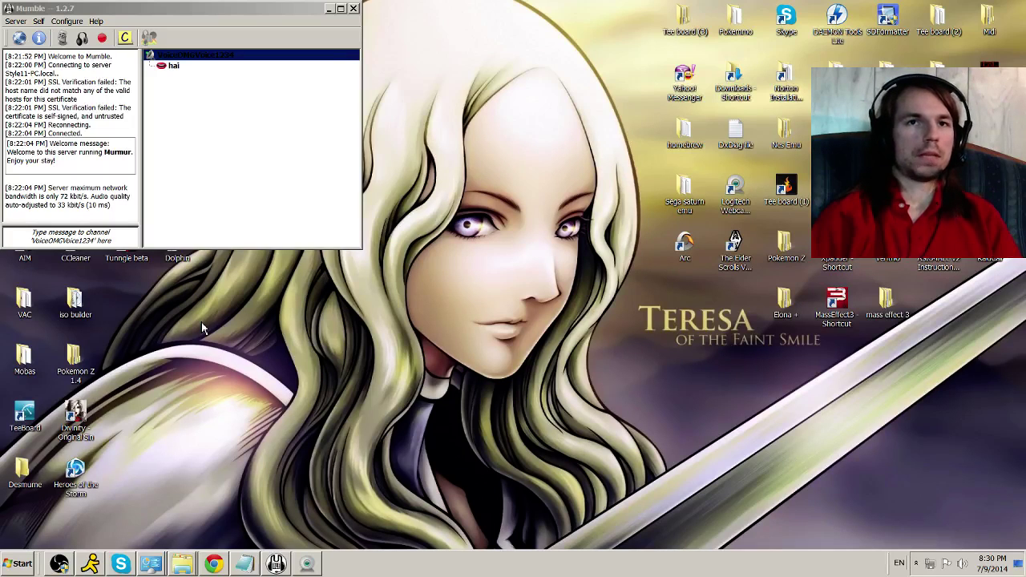
Open the Control Panel's list of installed programs for uninstalling or changing and select Mumble 1.2.7
left_click(22, 566)
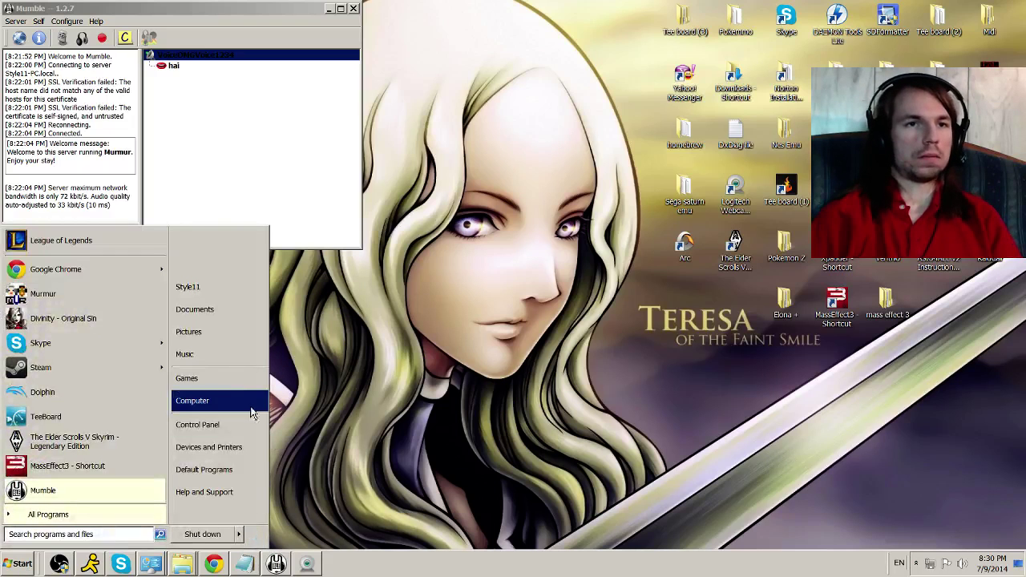
left_click(231, 425)
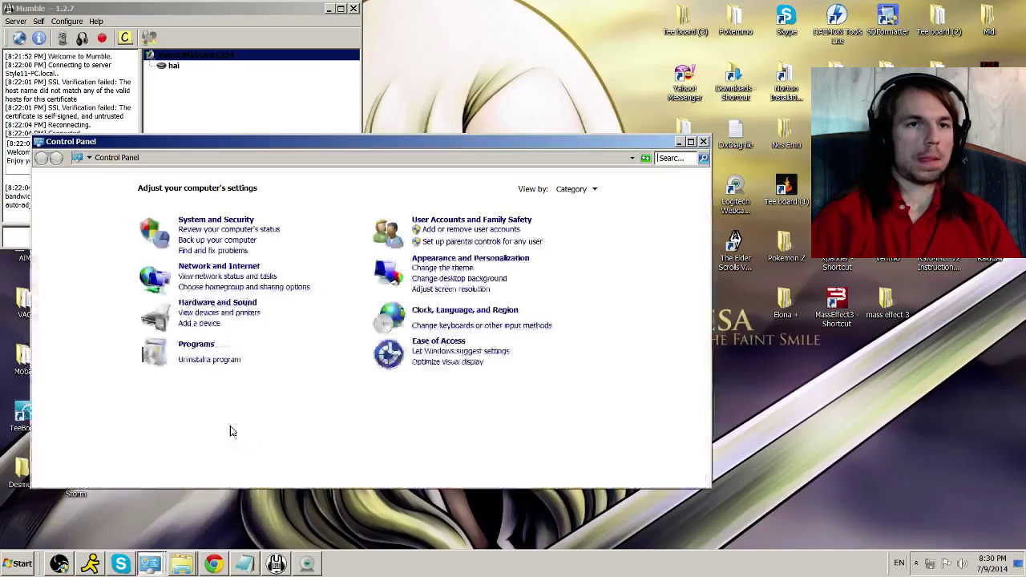
left_click(196, 361)
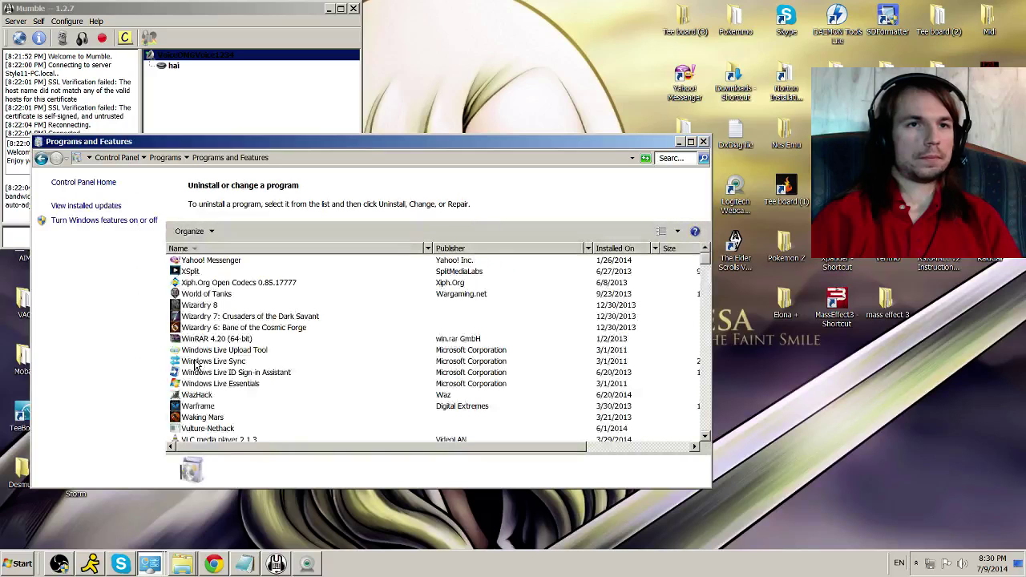
left_click(218, 272)
type("mu")
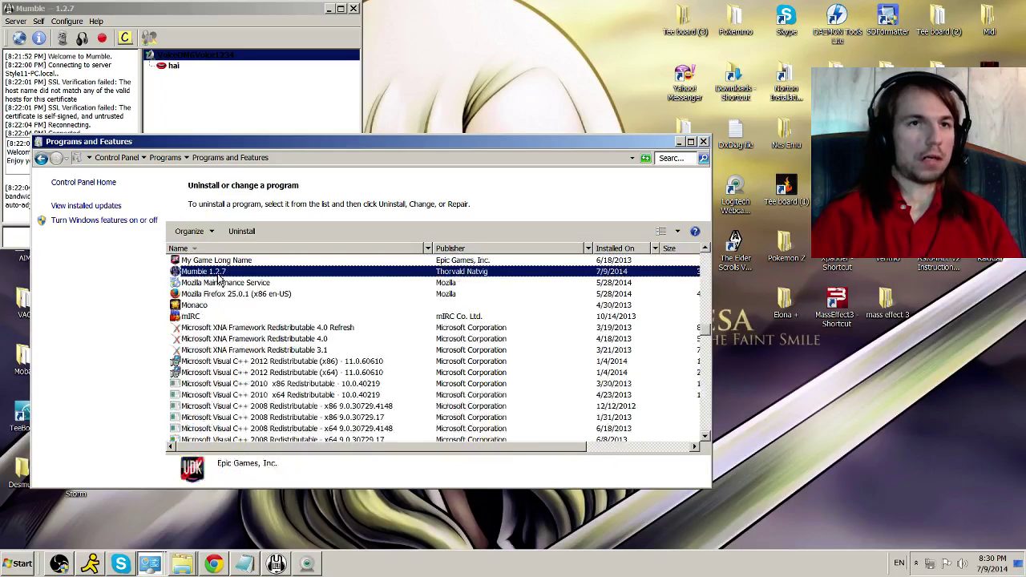
Start changing the Mumble 1.2.7 installation and set the Murmur (server) feature to be installed on the local hard drive
right_click(218, 276)
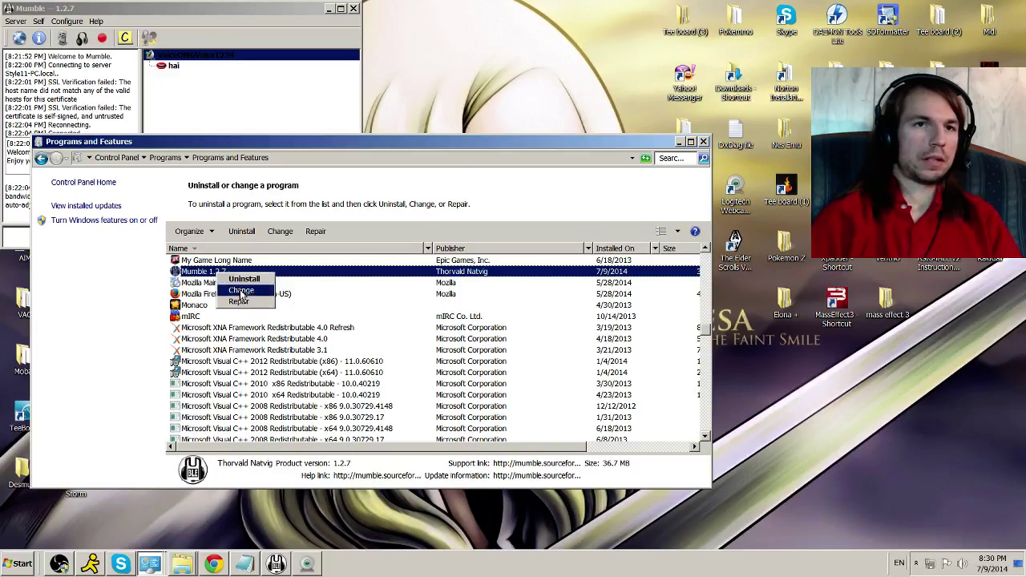
left_click(241, 290)
left_click(586, 386)
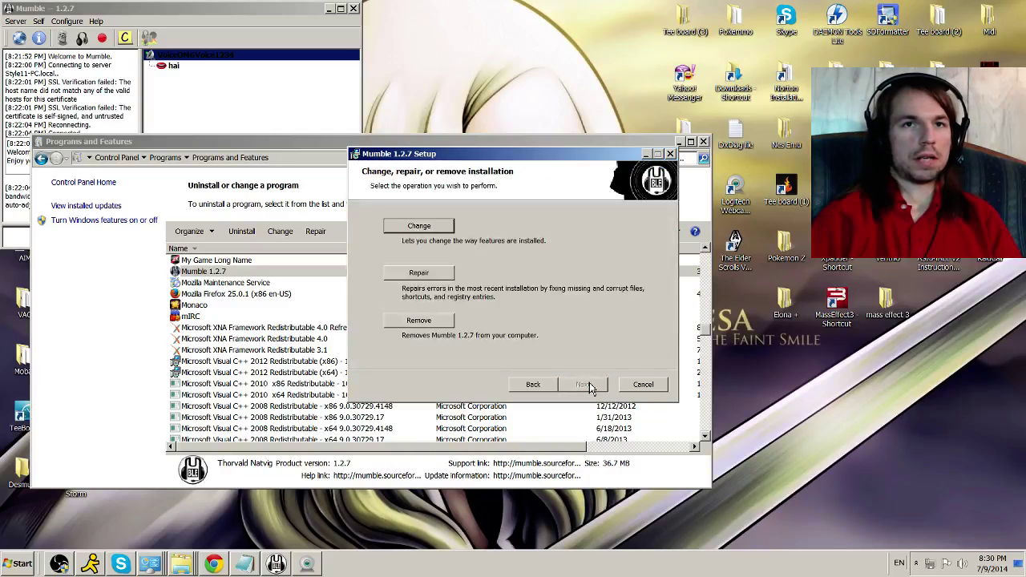
left_click(418, 226)
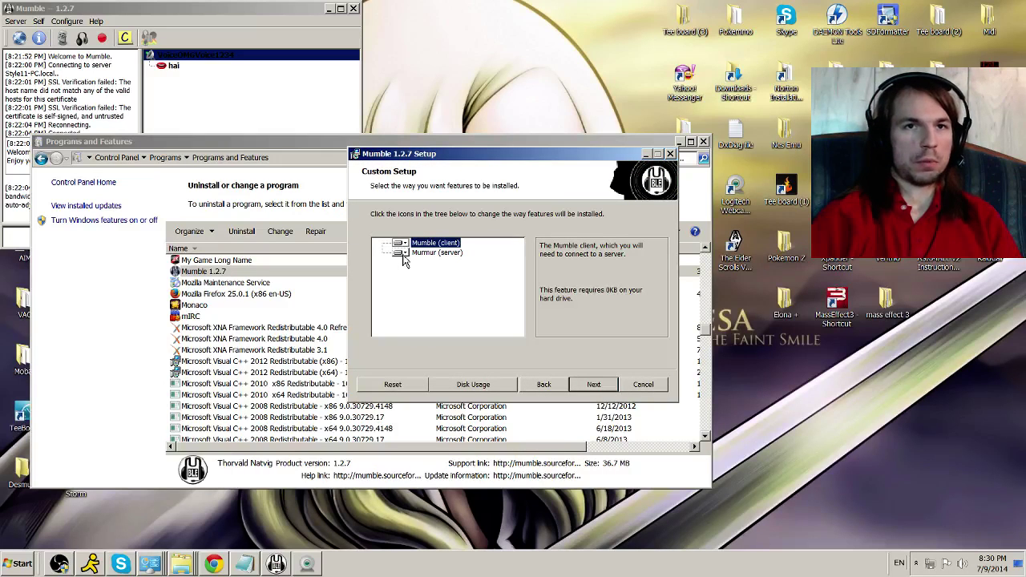
left_click(402, 255)
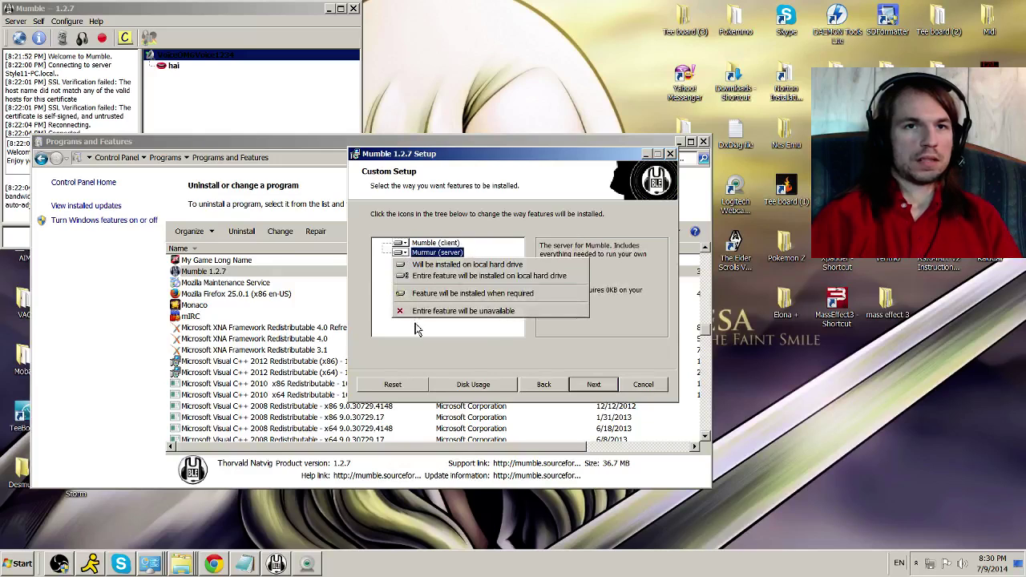
left_click(413, 267)
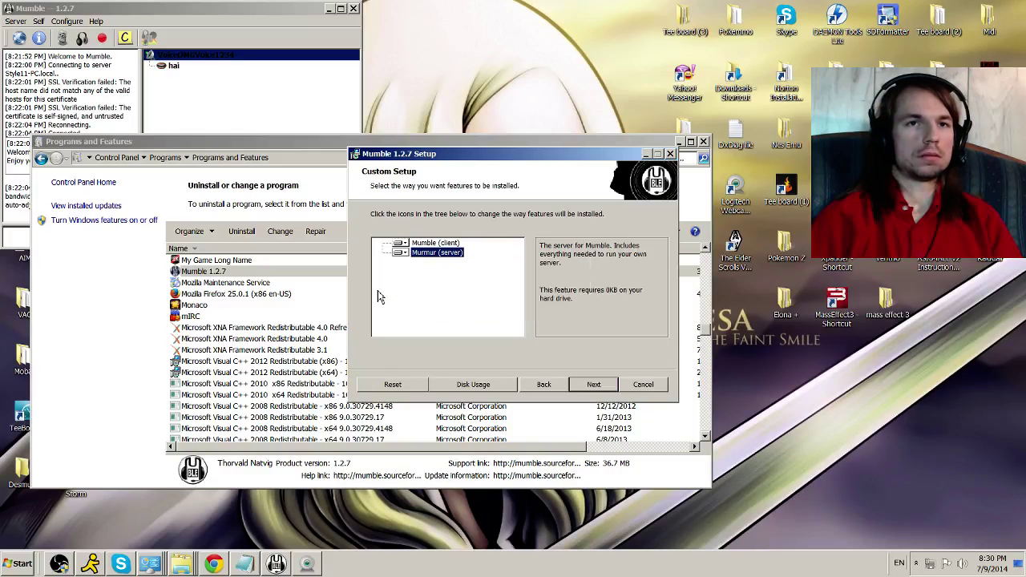
Cancel the Mumble 1.2.7 setup and close the list of installed programs
left_click(645, 383)
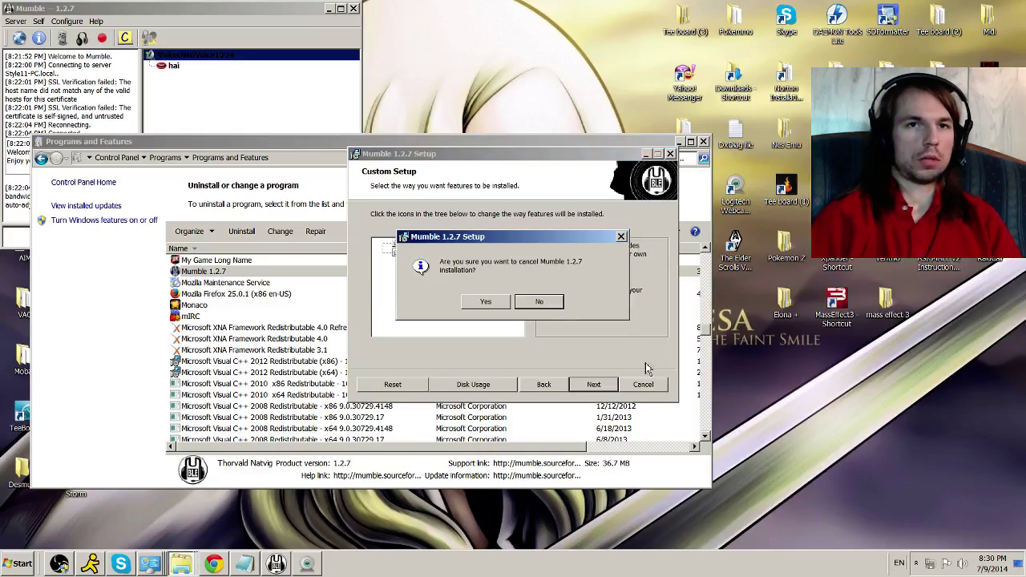
left_click(491, 304)
left_click(670, 153)
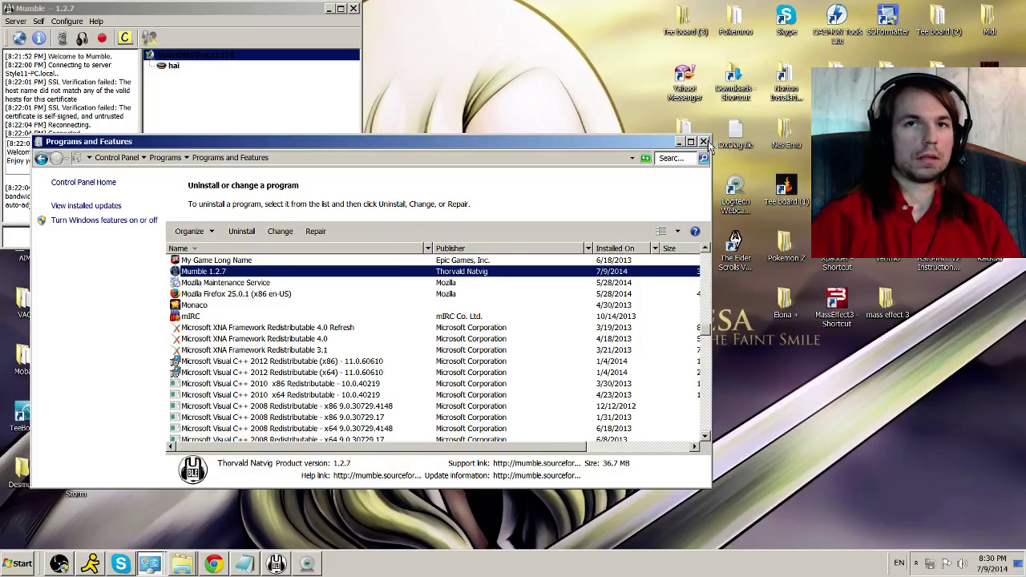
left_click(703, 143)
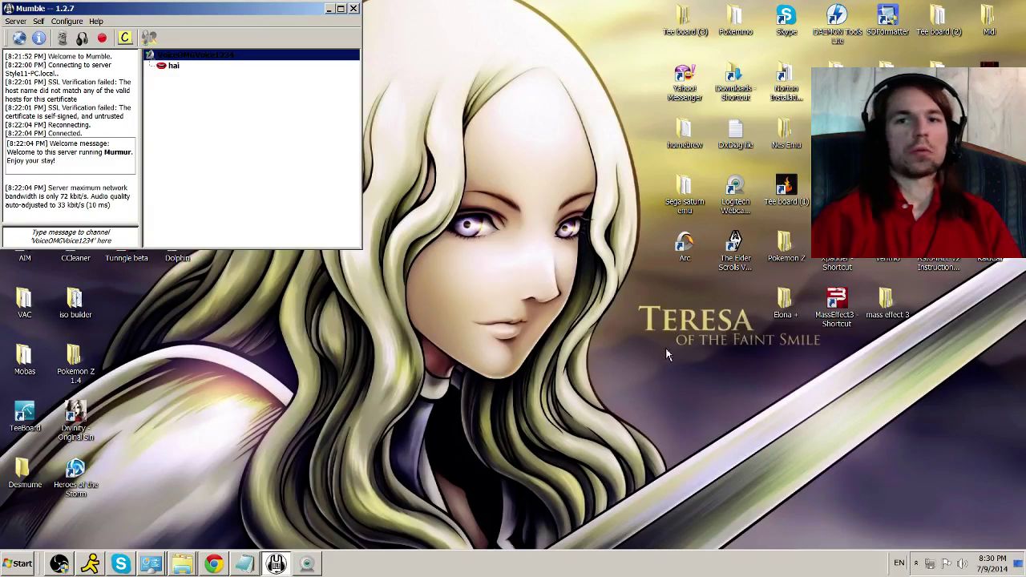
Show the Murmur server's log from the hidden notification icons and read through its startup and connection entries
left_click(916, 563)
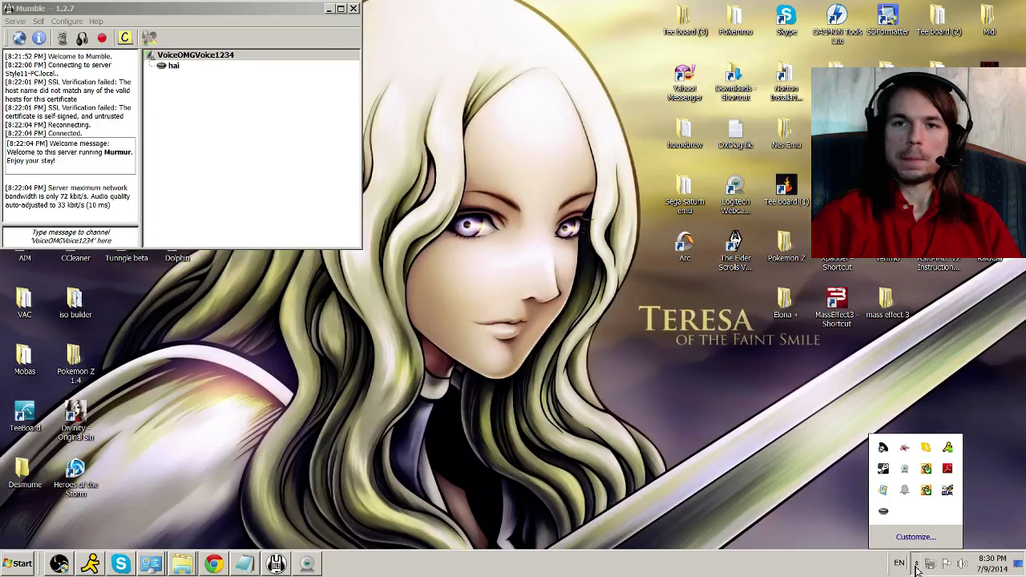
right_click(946, 492)
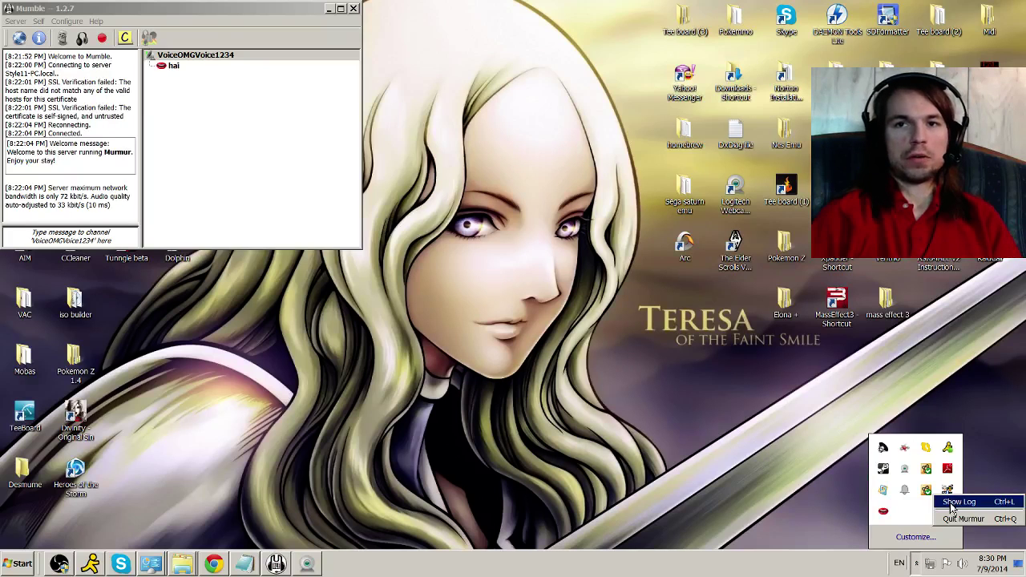
left_click(957, 502)
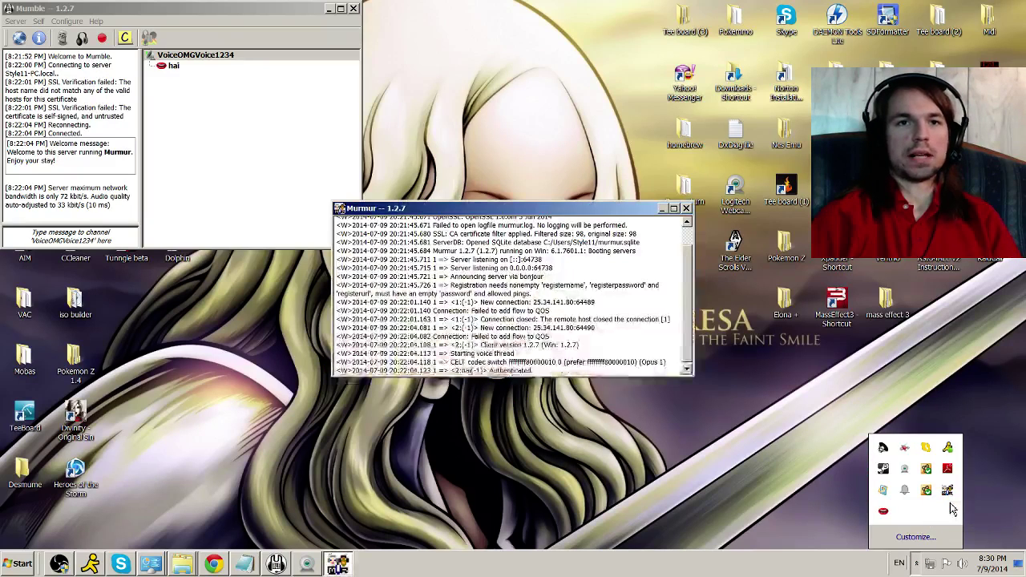
scroll(595, 350, "up", 2)
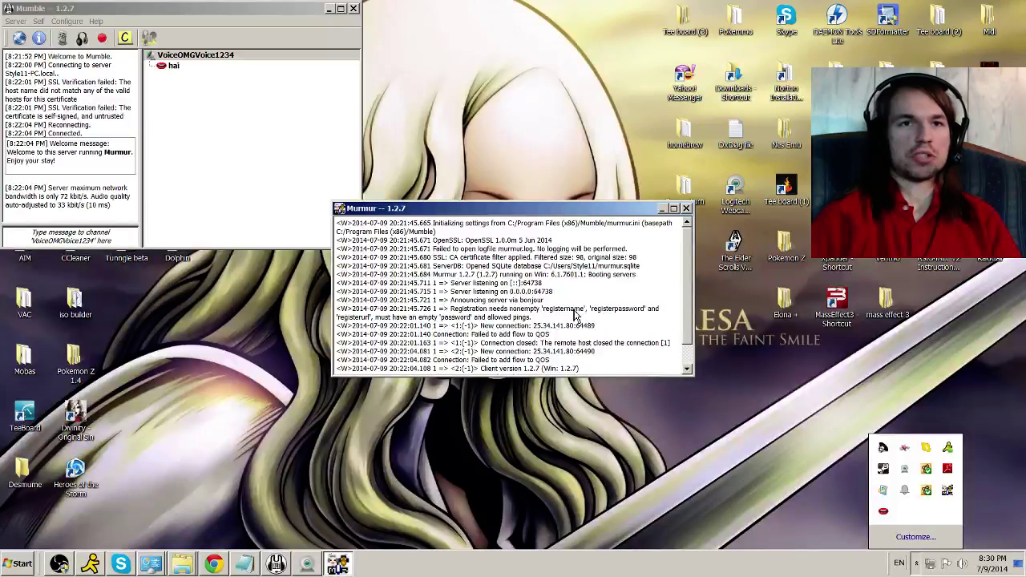
scroll(517, 267, "down", 1)
scroll(516, 264, "up", 1)
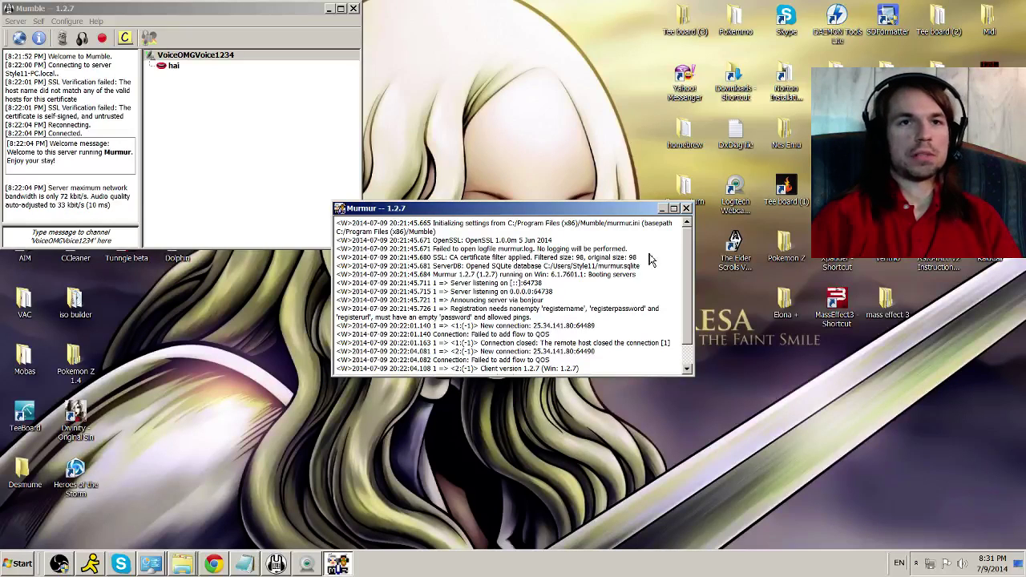
Disconnect the Mumble client from the server and close the Murmur log window
left_click(14, 21)
left_click(27, 50)
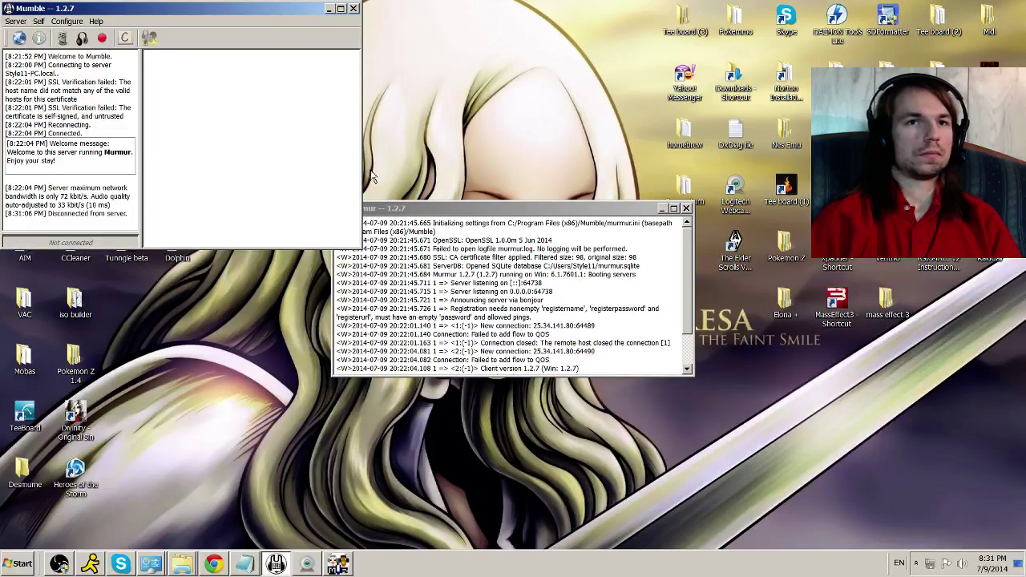
left_click(686, 209)
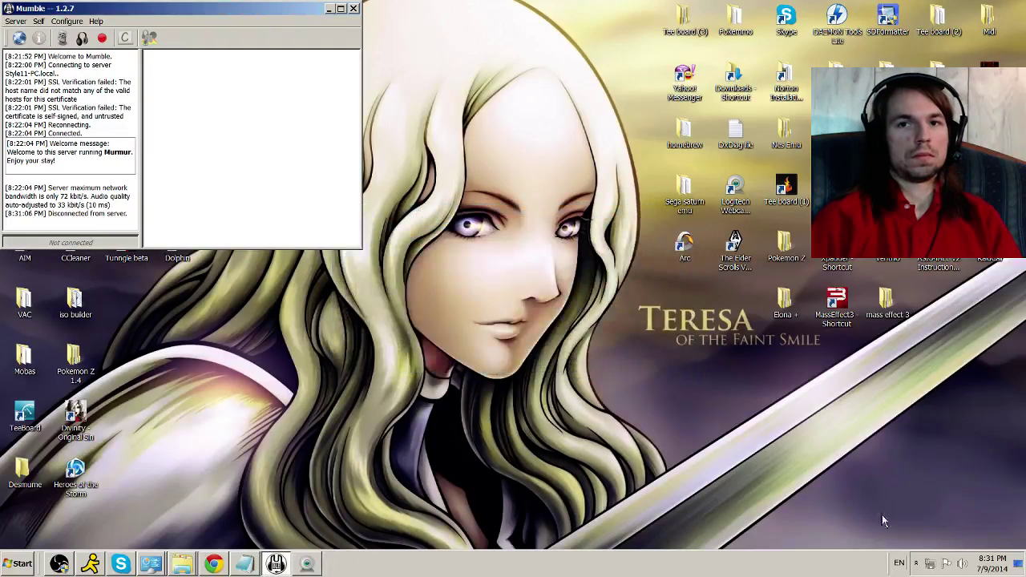
Reopen the Murmur log to check the entries for the client's disconnection, and close it again
left_click(915, 564)
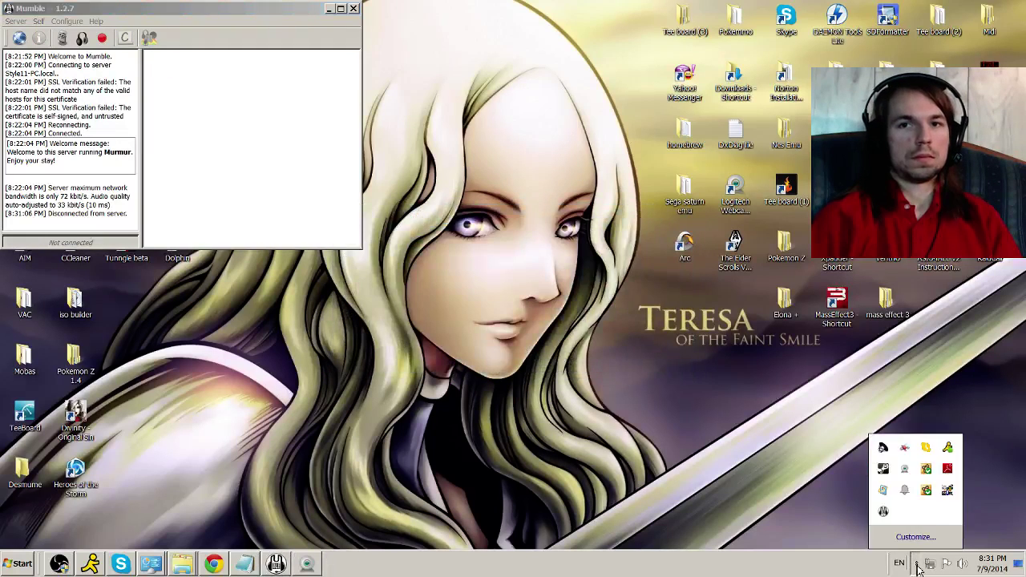
right_click(952, 495)
left_click(958, 501)
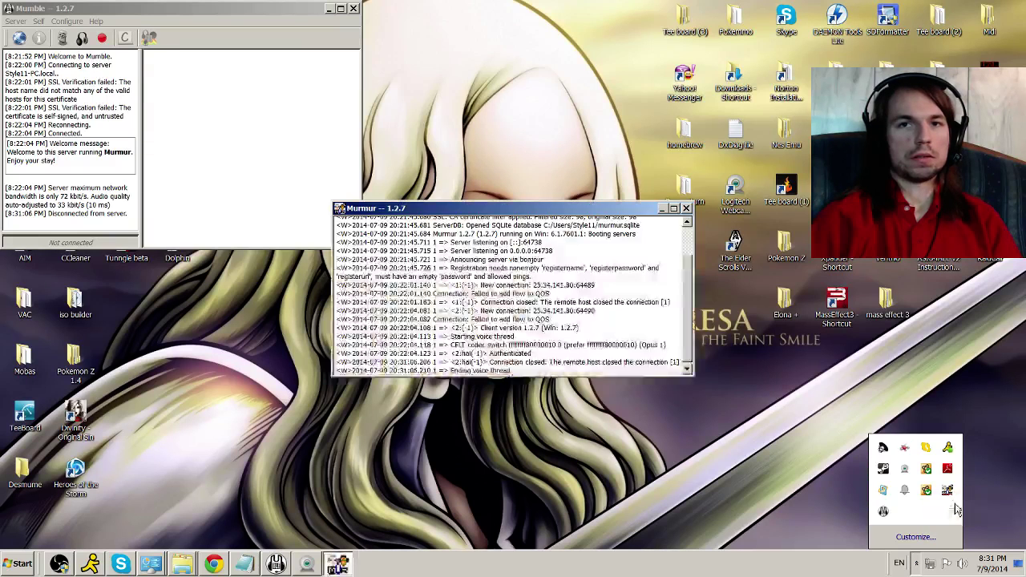
left_click(686, 209)
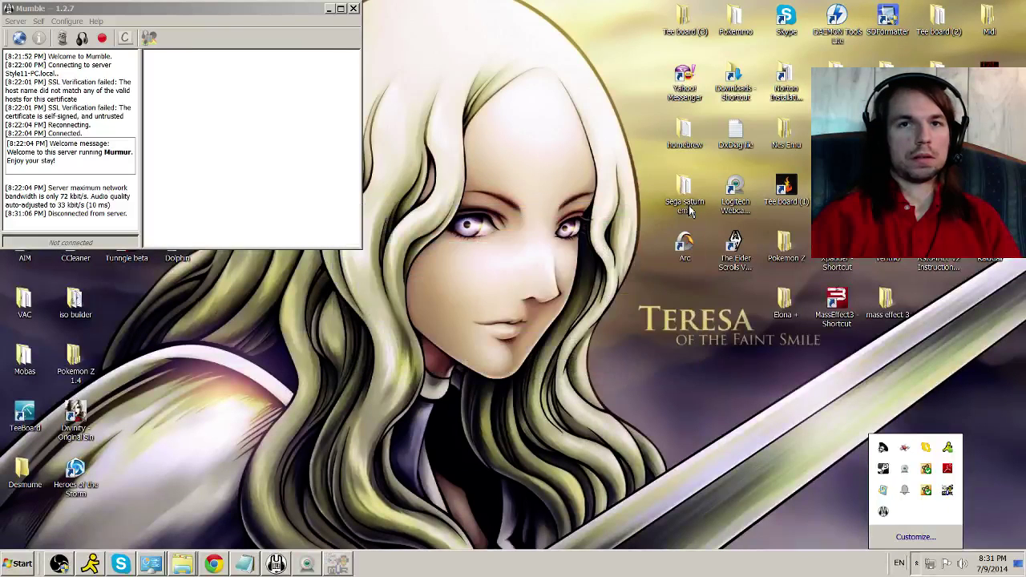
Quit the running Murmur server and launch Murmur again
right_click(947, 493)
left_click(962, 515)
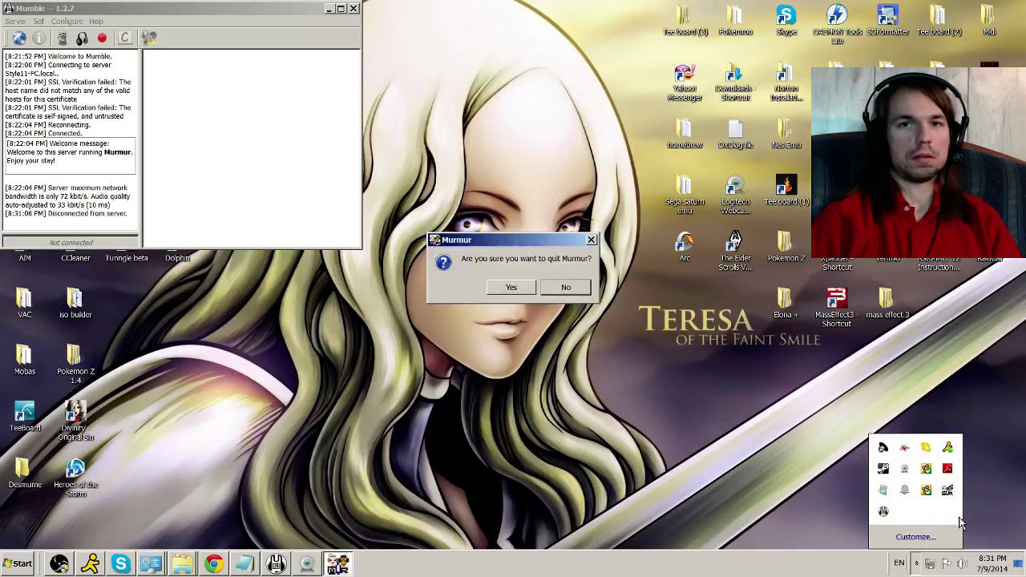
left_click(511, 287)
left_click(18, 563)
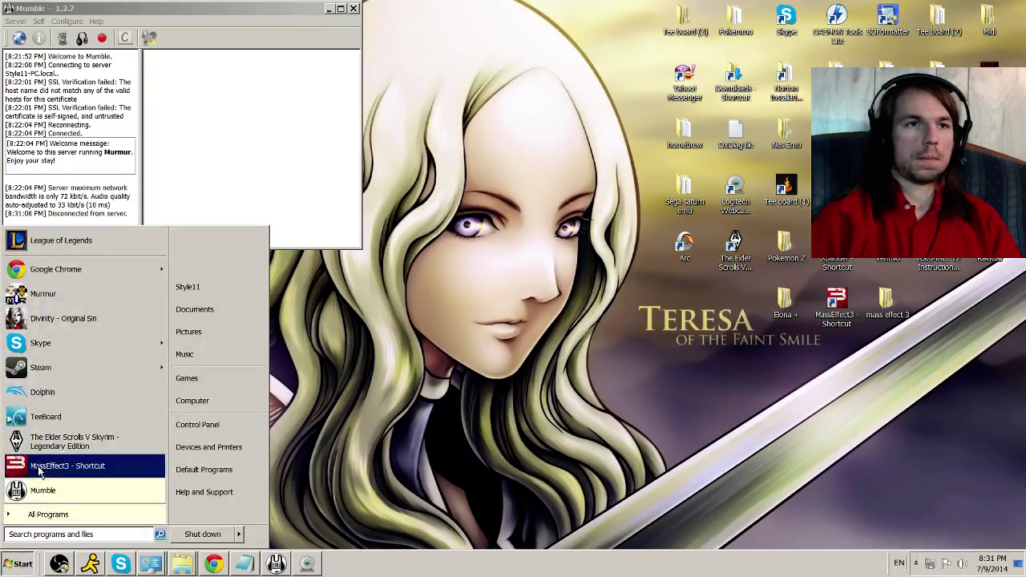
left_click(44, 293)
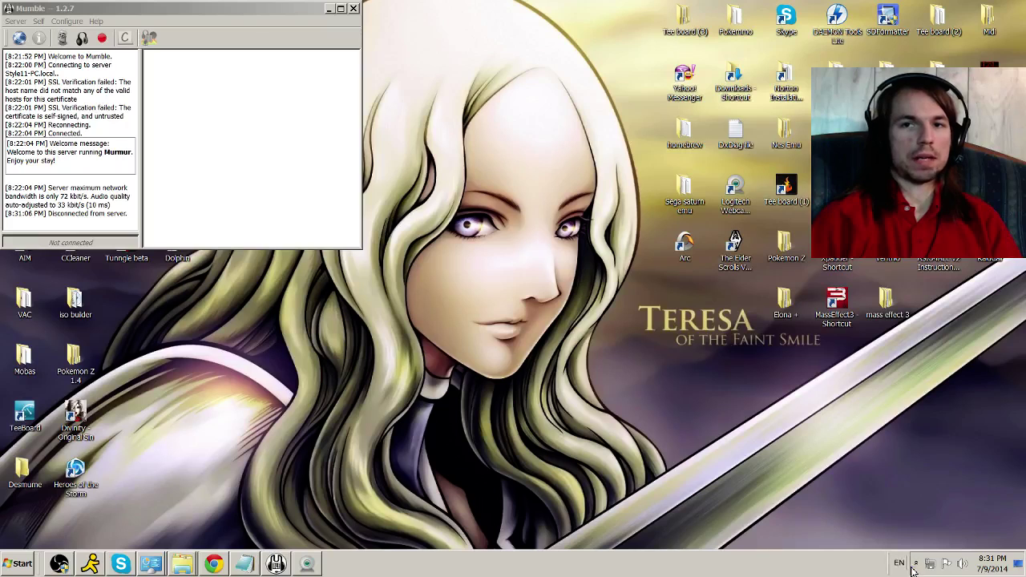
Show the log of the restarted Murmur server from the hidden notification icons
right_click(912, 565)
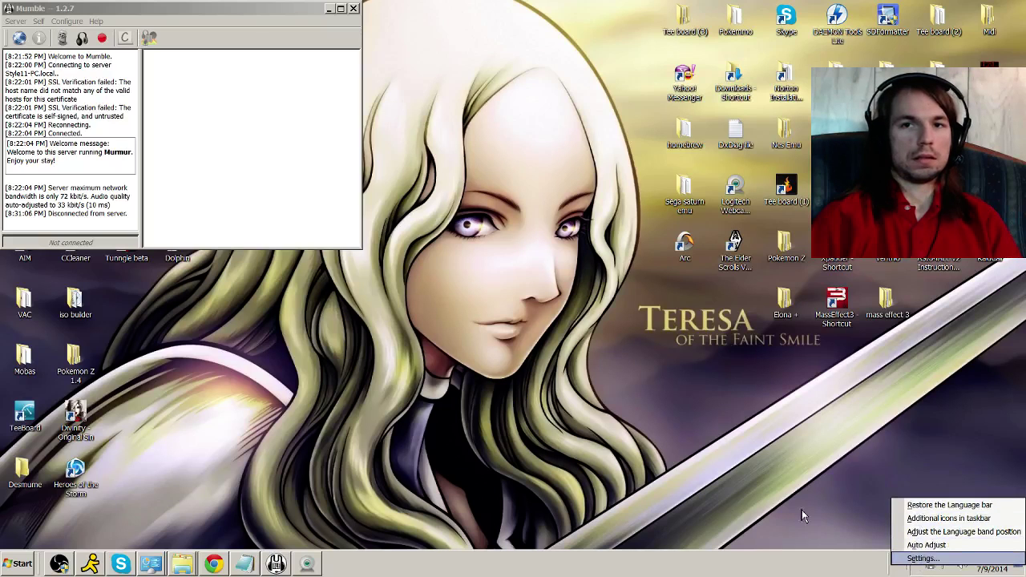
left_click(916, 564)
left_click(915, 563)
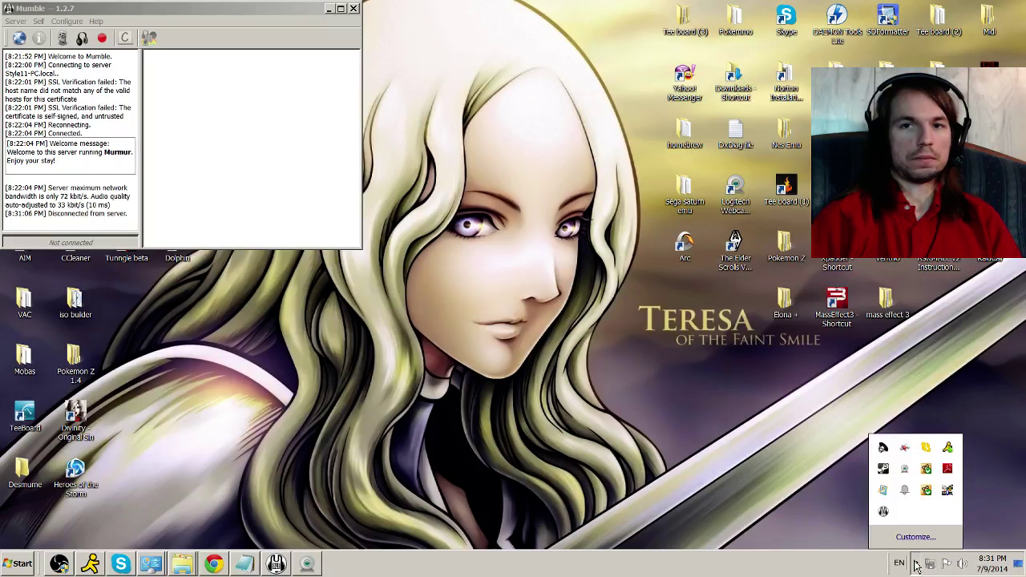
right_click(946, 491)
left_click(954, 498)
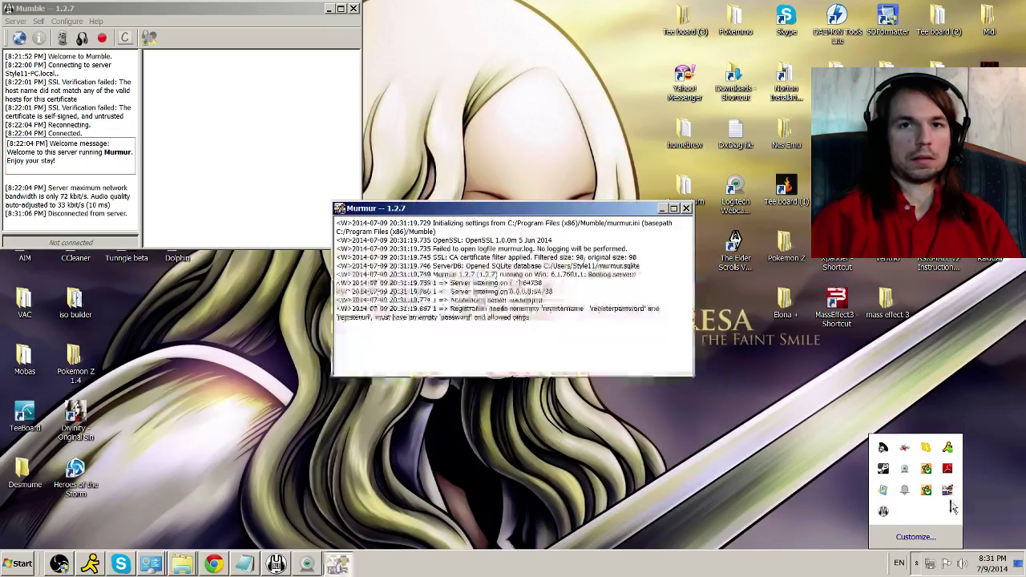
left_click(489, 336)
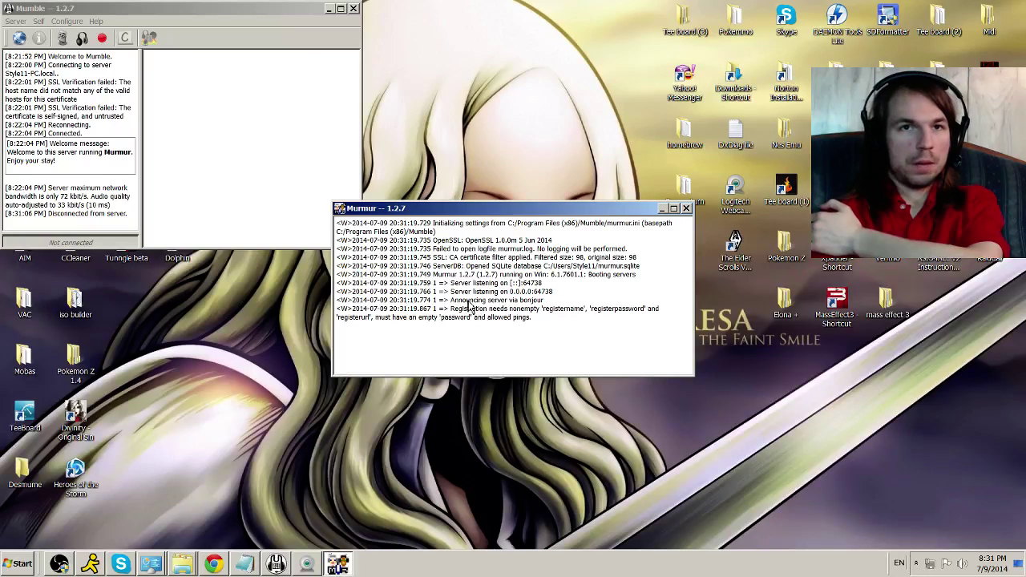
Highlight the "Announcing server via bonjour" entry and the registration requirements entry in the Murmur log
left_click_drag(452, 300, 552, 311)
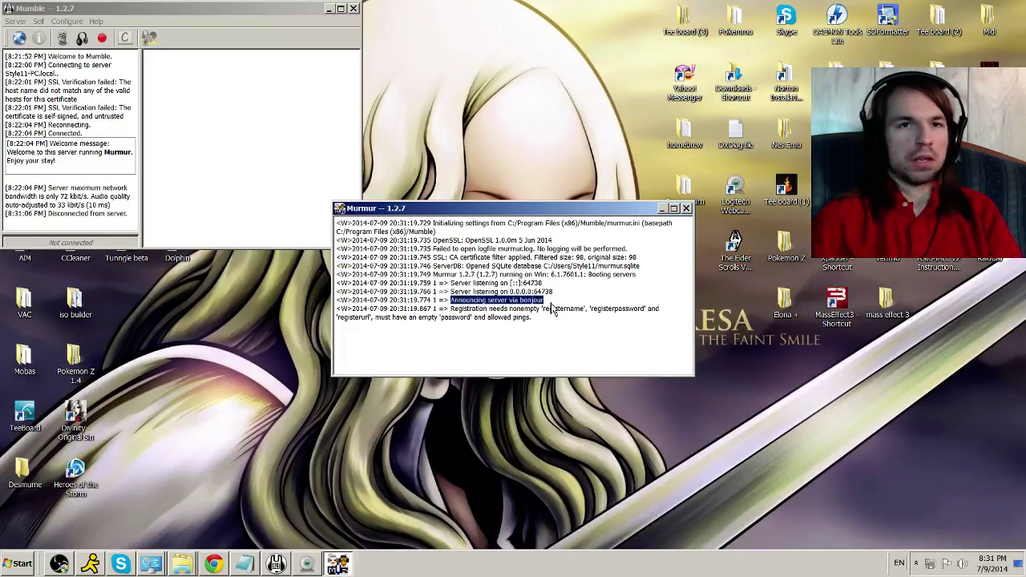
left_click_drag(451, 304, 548, 311)
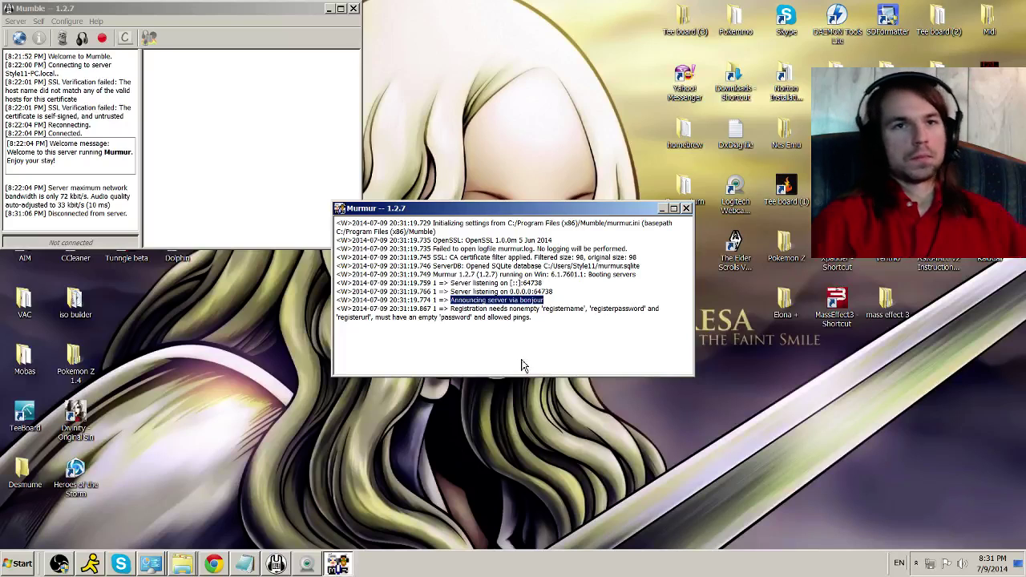
left_click_drag(452, 309, 594, 329)
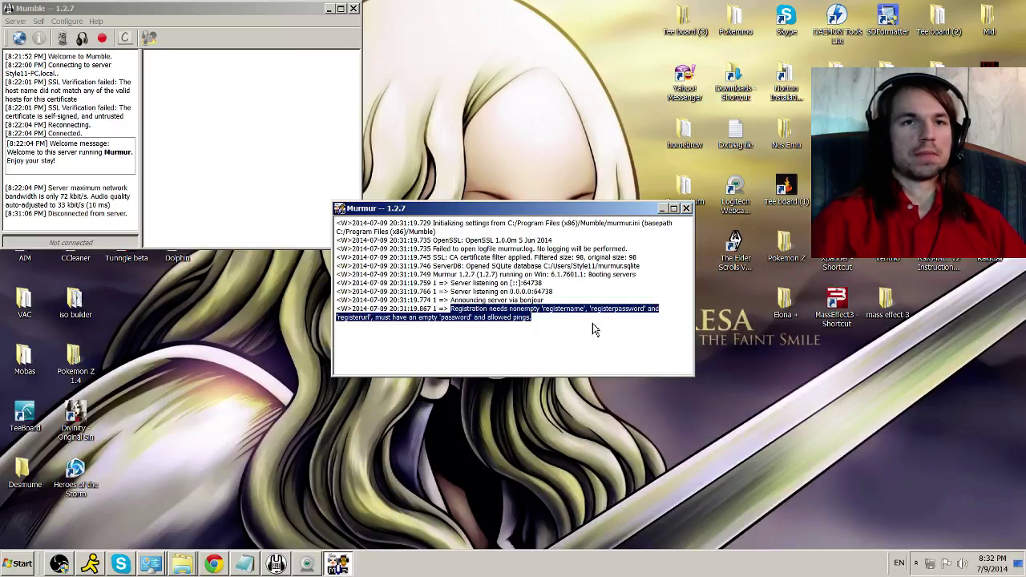
left_click_drag(459, 309, 548, 329)
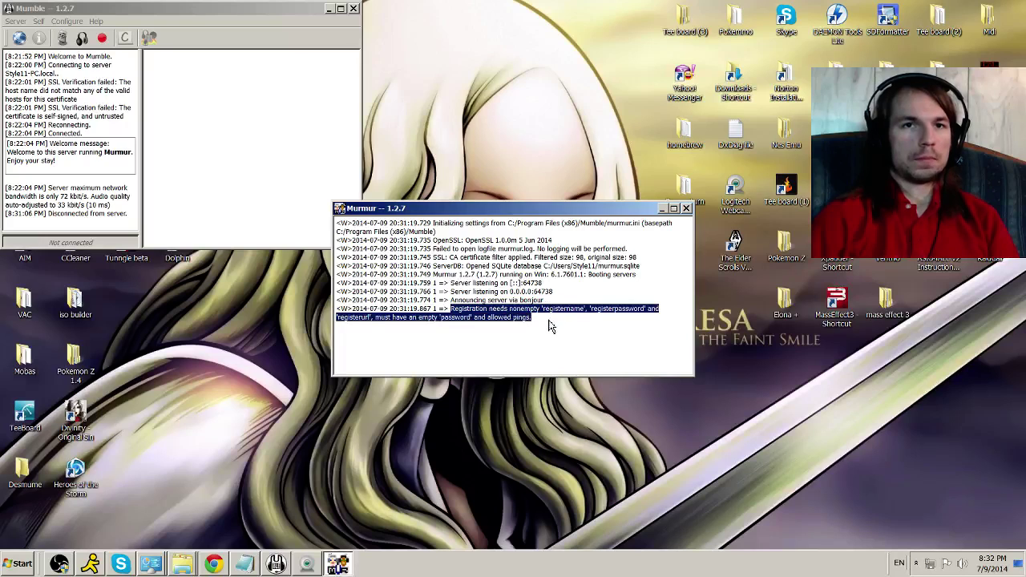
left_click(555, 318)
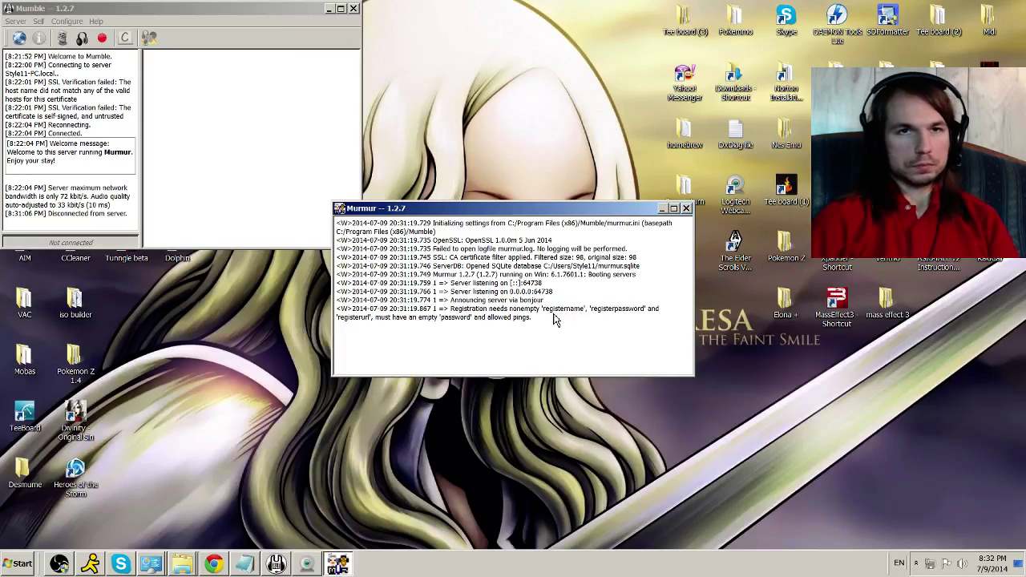
left_click_drag(451, 300, 553, 304)
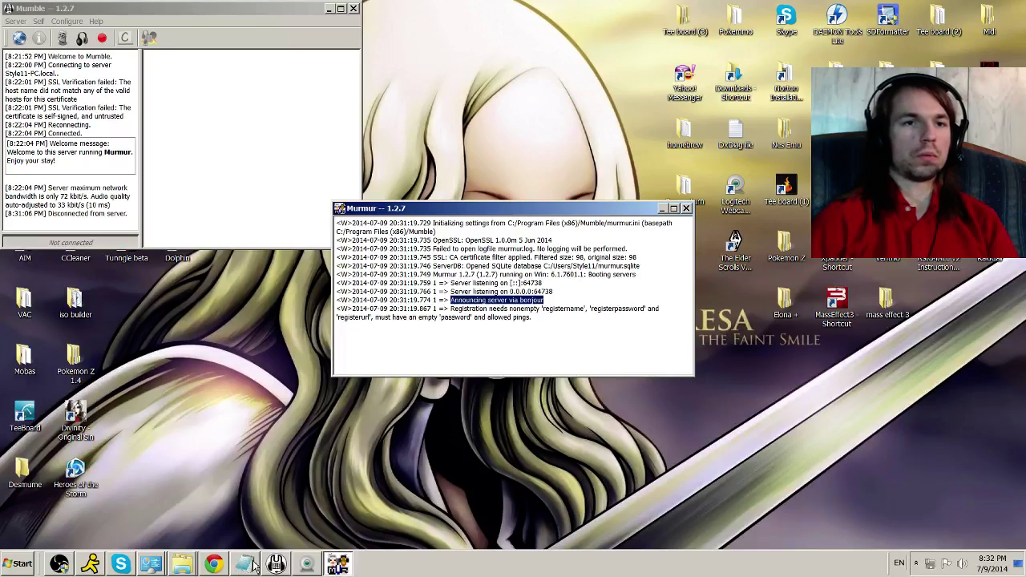
Switch to Chrome and try to download the dnssd.dll ZIP file from its DLL-files page
left_click(183, 567)
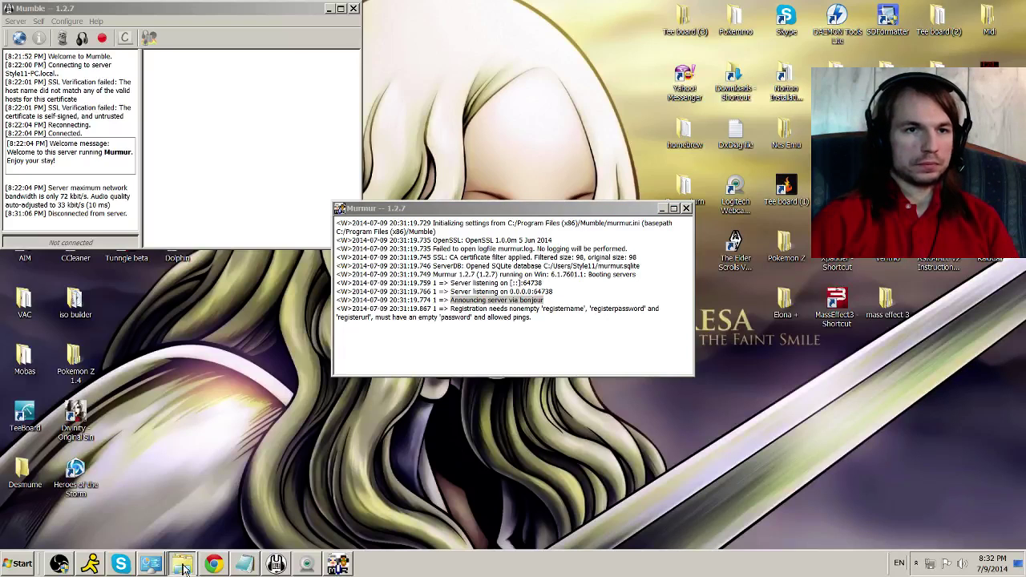
left_click(213, 564)
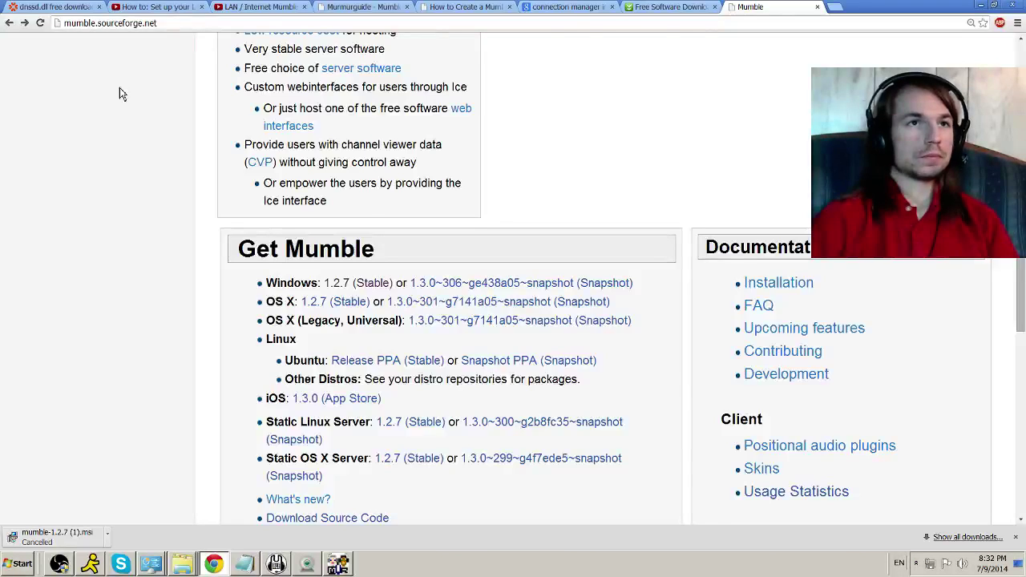
left_click(53, 6)
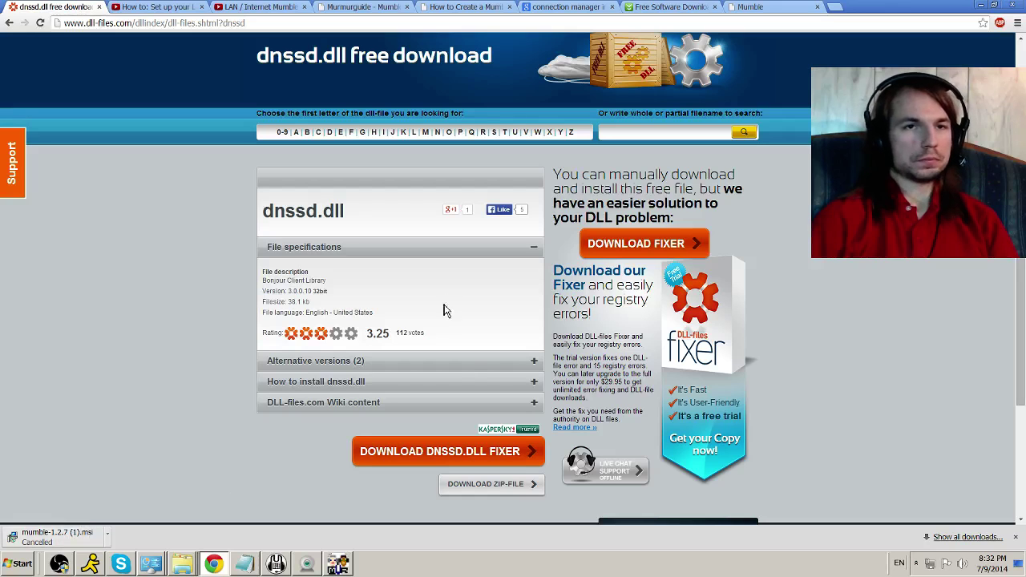
left_click(492, 497)
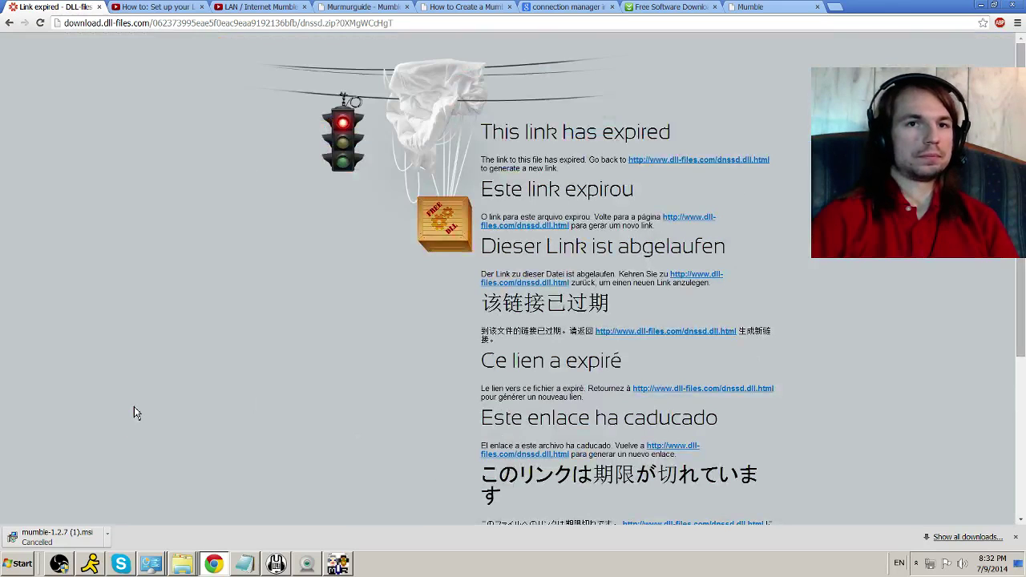
Reopen the dnssd.dll page on DLL-files.com from the Google results and download its ZIP file
left_click(9, 23)
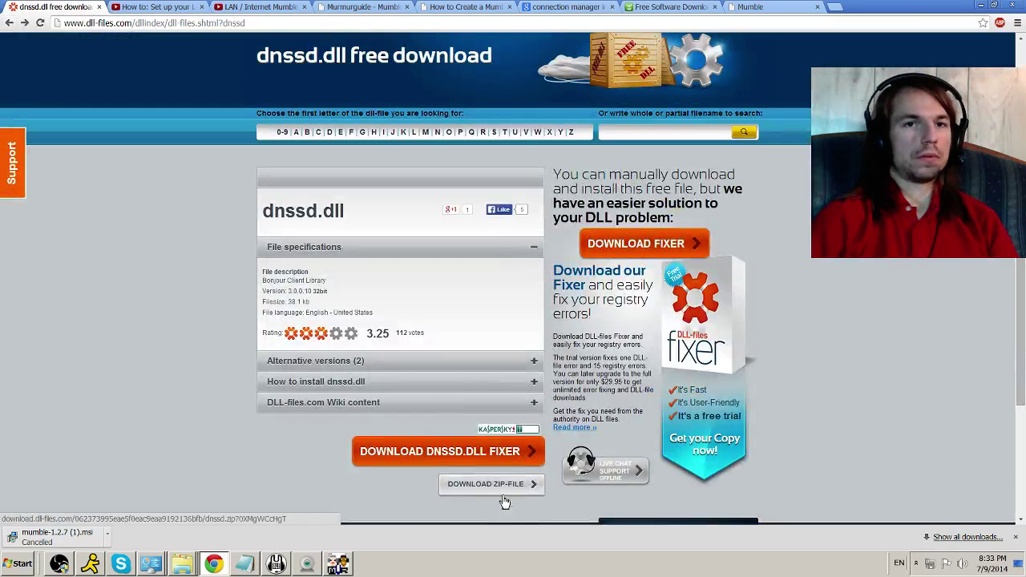
left_click(497, 487)
left_click(15, 28)
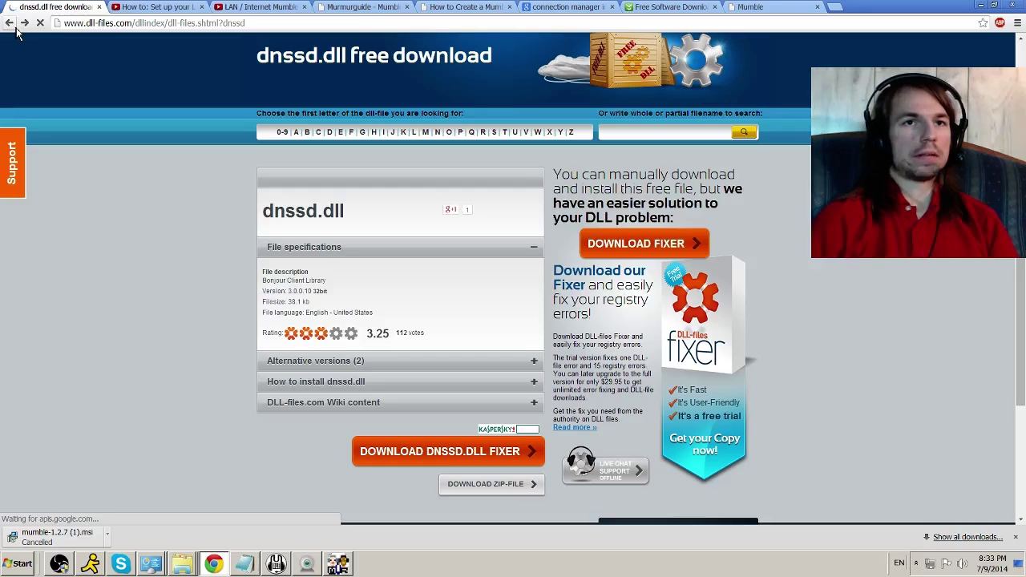
left_click(9, 22)
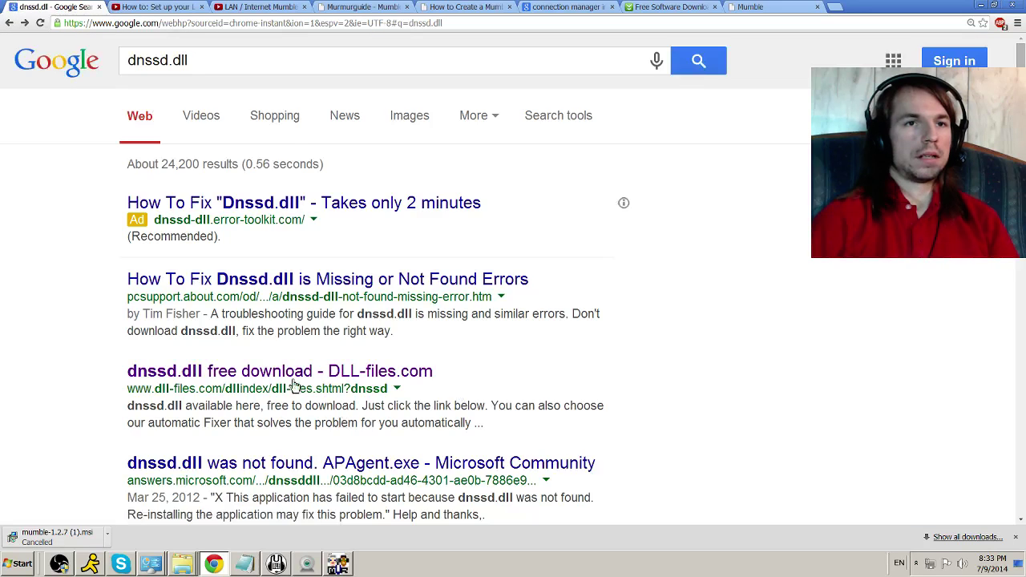
left_click(337, 371)
scroll(291, 361, "down", 3)
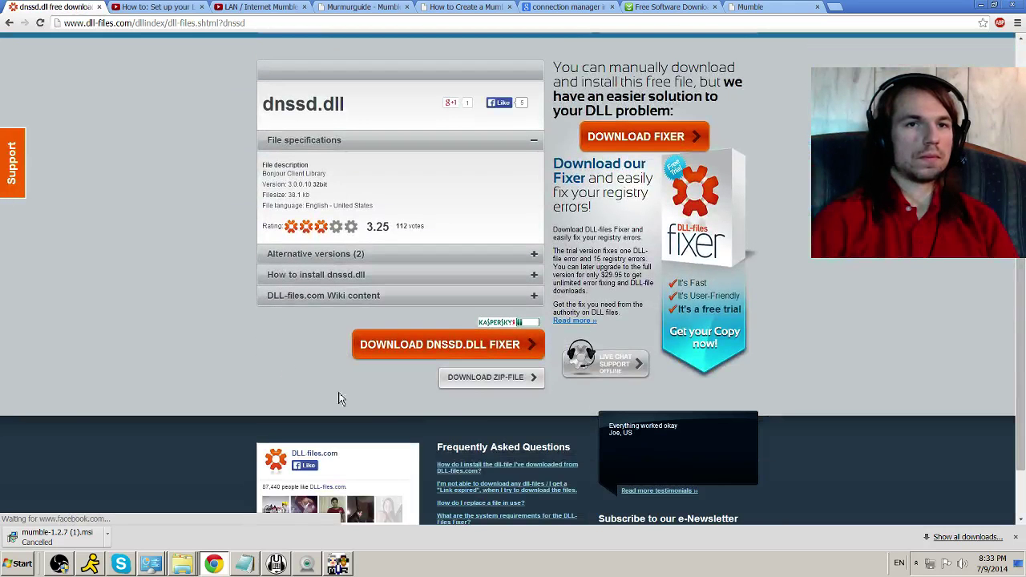
left_click(488, 378)
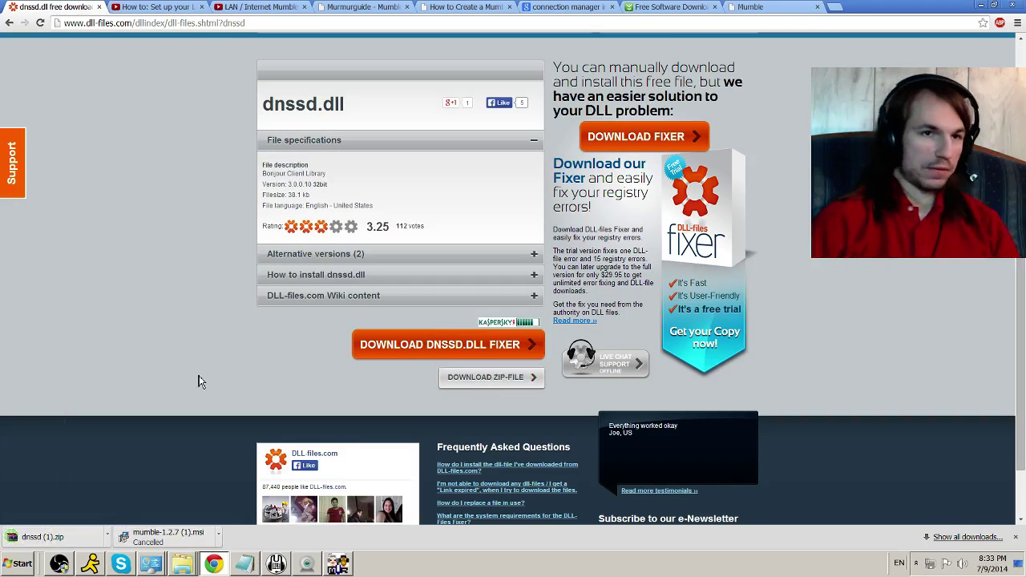
Open the downloaded dnssd (1).zip in WinRAR and bring up the extraction options for dnssd.dll
left_click(72, 537)
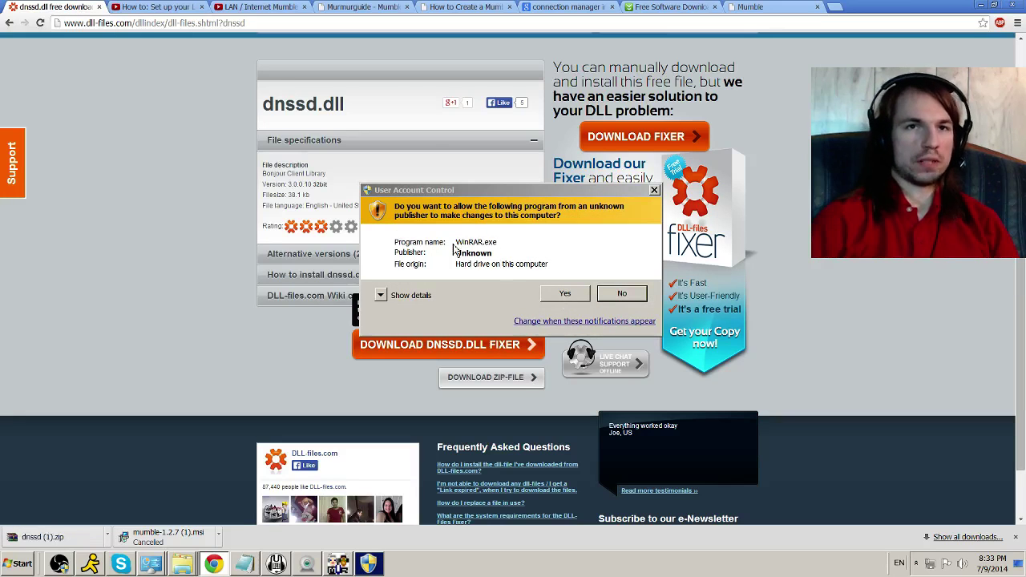
left_click(554, 296)
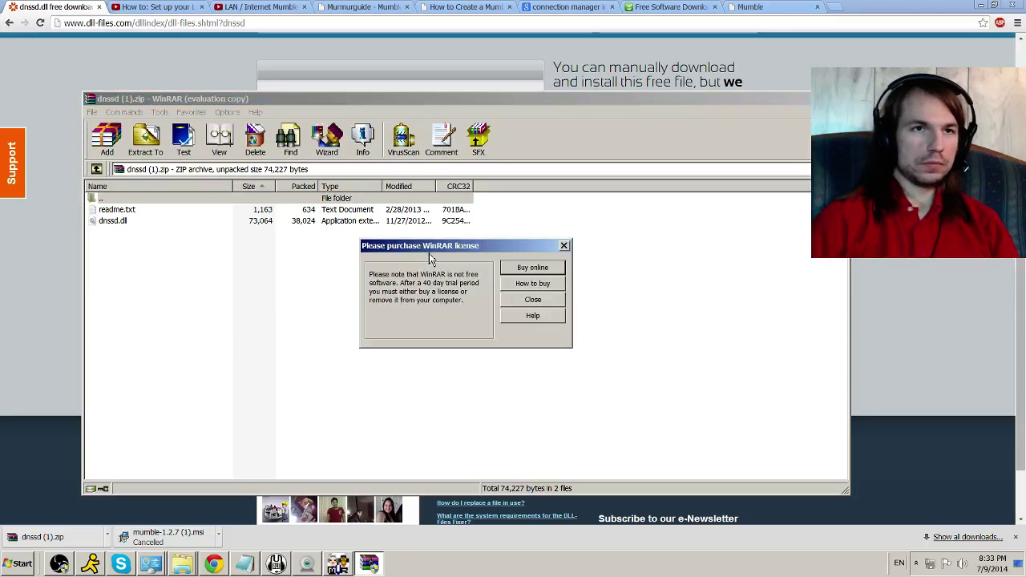
left_click(524, 301)
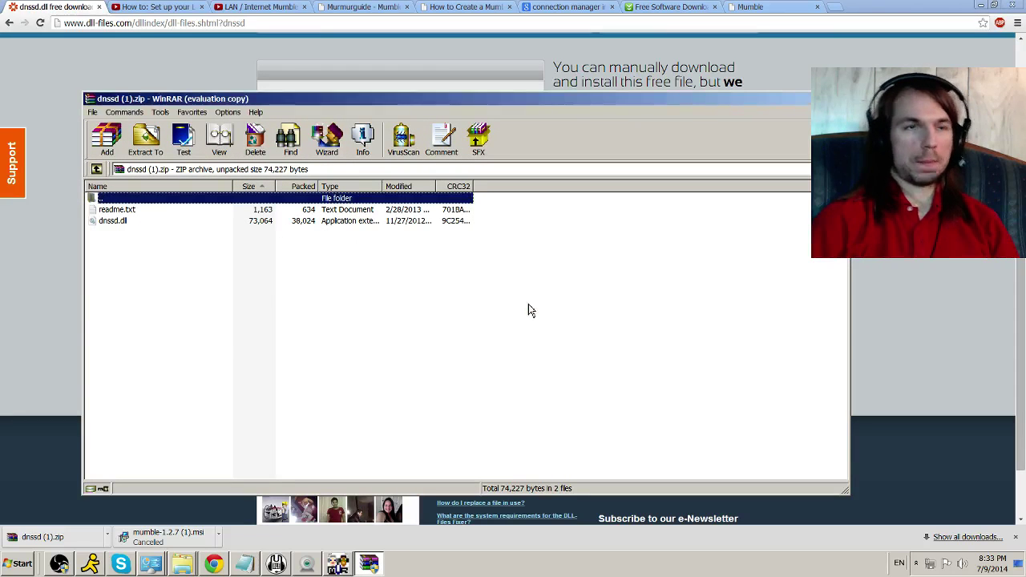
left_click(129, 222)
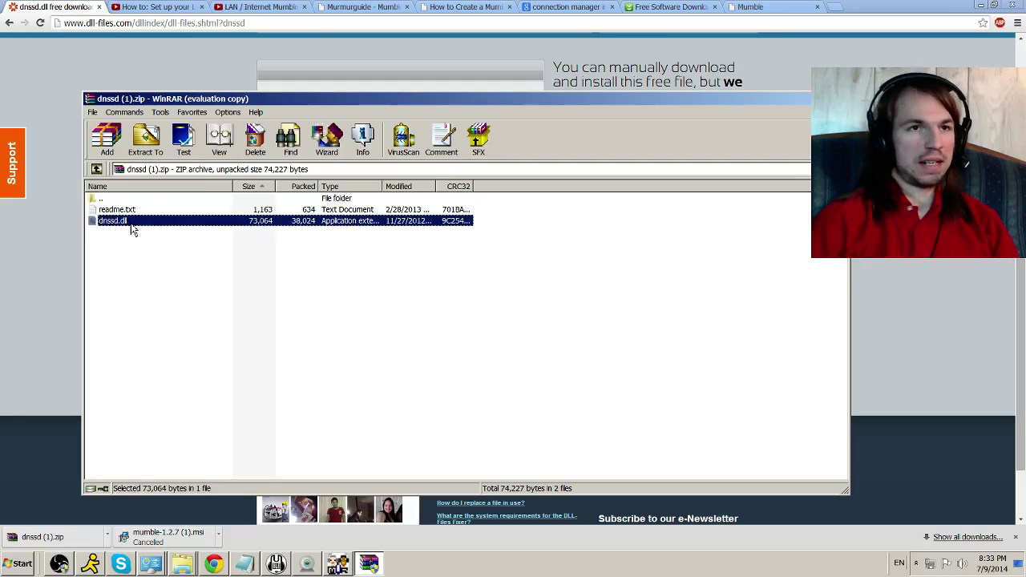
right_click(132, 230)
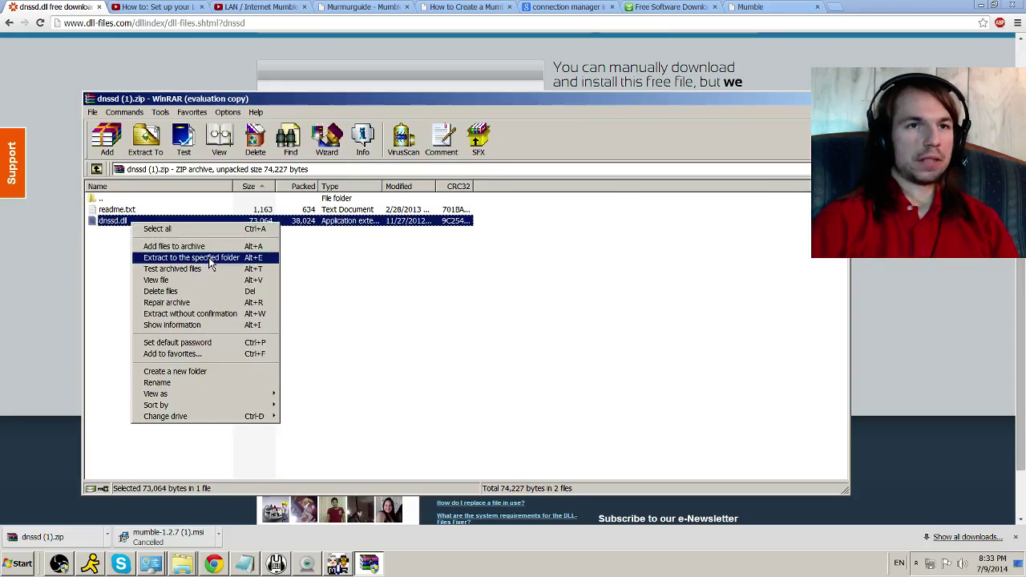
left_click(206, 257)
mouse_move(617, 278)
left_mouse_down()
mouse_move(627, 372)
mouse_move(630, 277)
left_mouse_up()
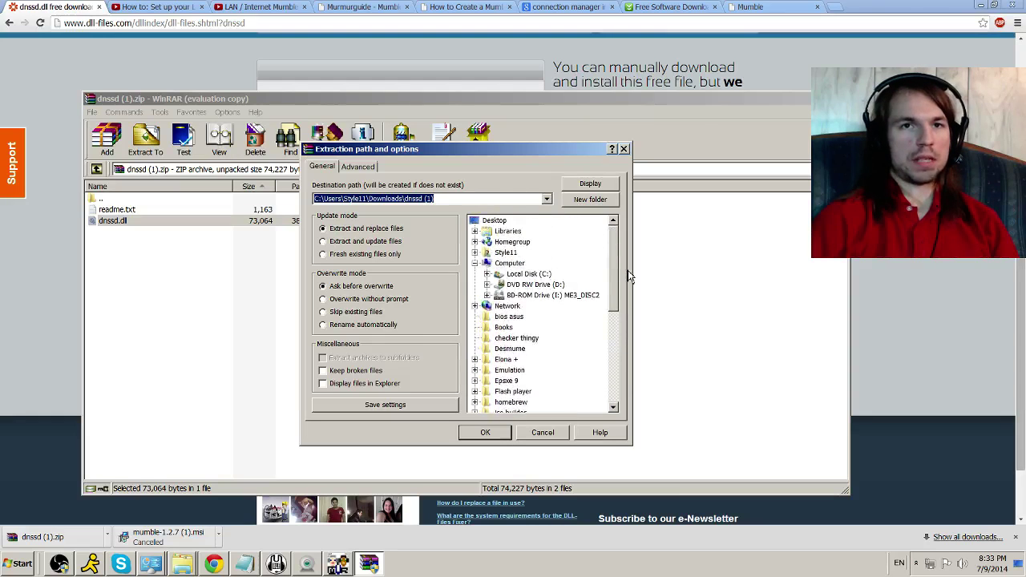
Select C:\Program Files (x86)\Mumble as the extraction destination for dnssd.dll, and close the extraction options and WinRAR without extracting
left_click(489, 282)
scroll(493, 296, "down", 5)
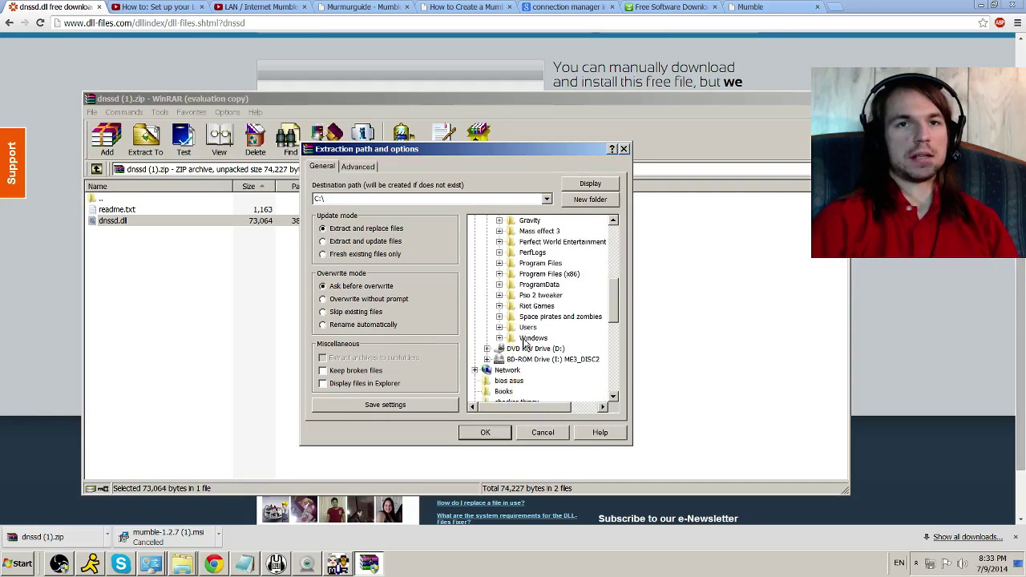
left_click(500, 273)
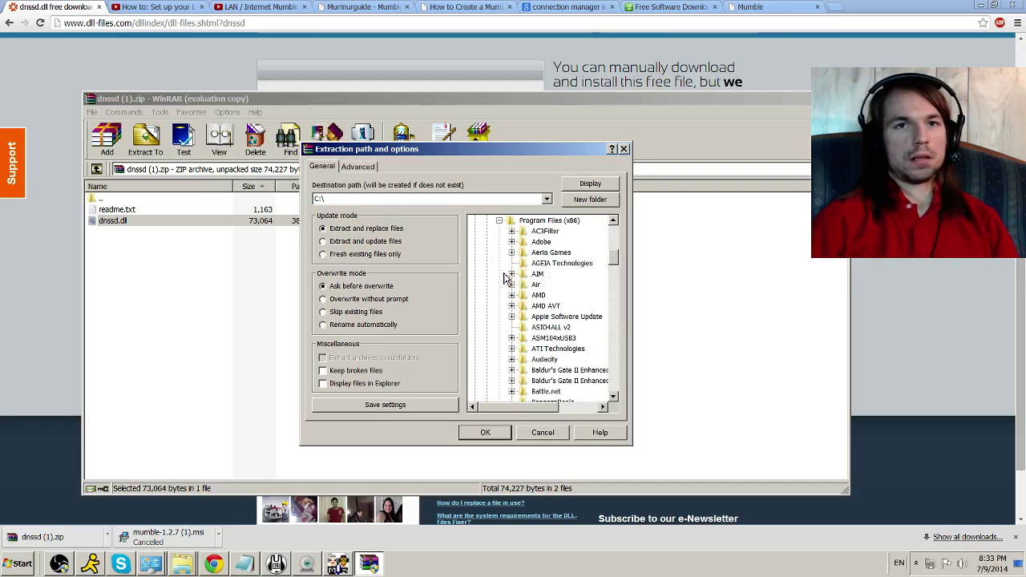
left_click(512, 284)
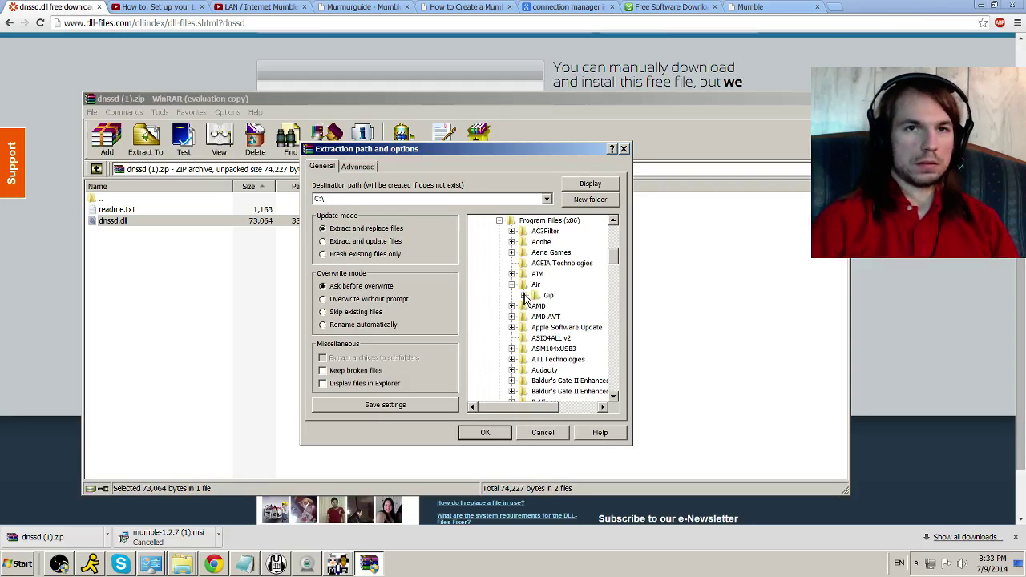
left_click(524, 296)
left_click(524, 296)
left_click(512, 285)
key("m")
key("m")
key("m")
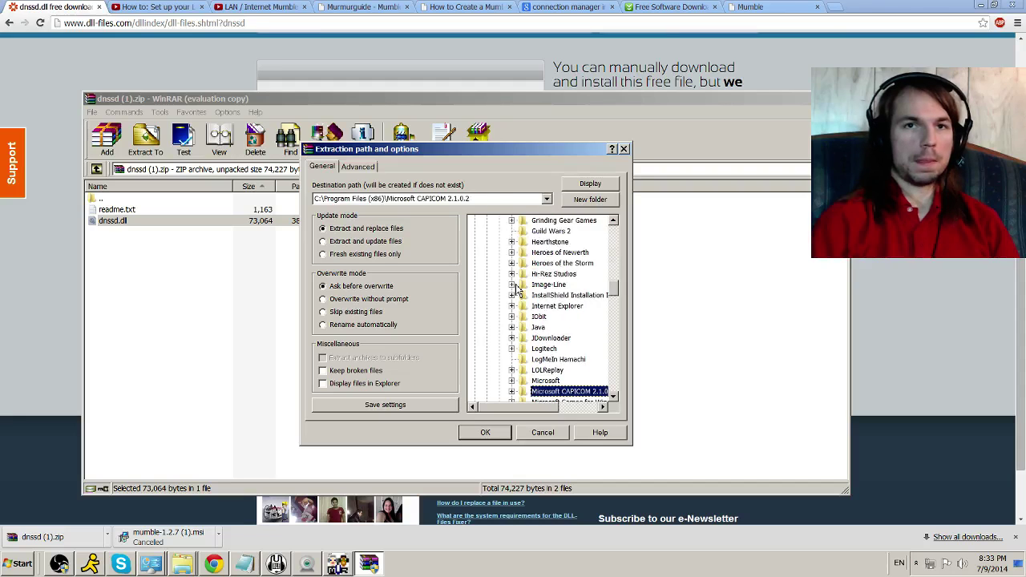
key("m")
key("m")
key("m")
key("m")
key("m")
key("m")
key("m")
key("m")
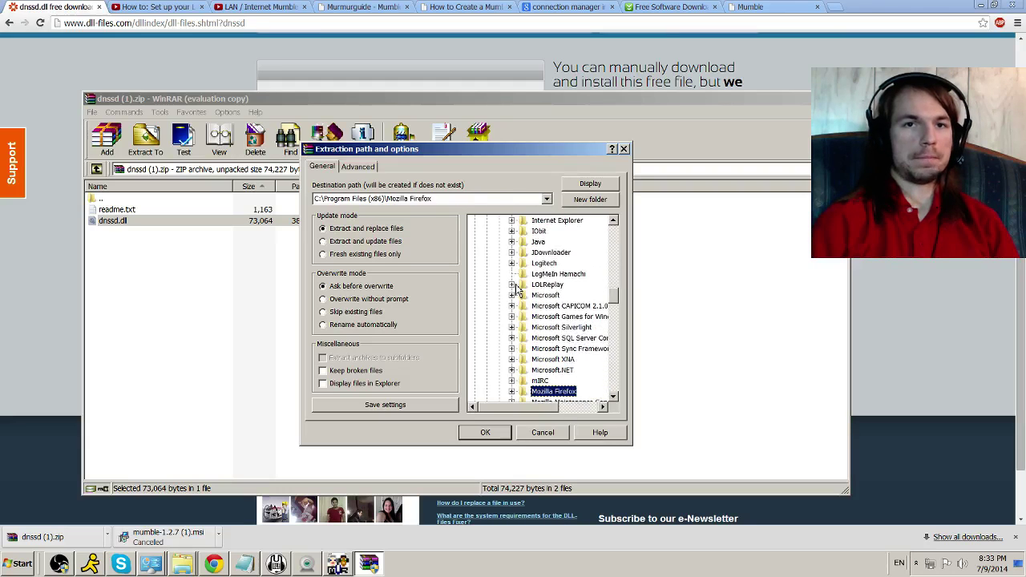
key("m")
key("m")
key("m")
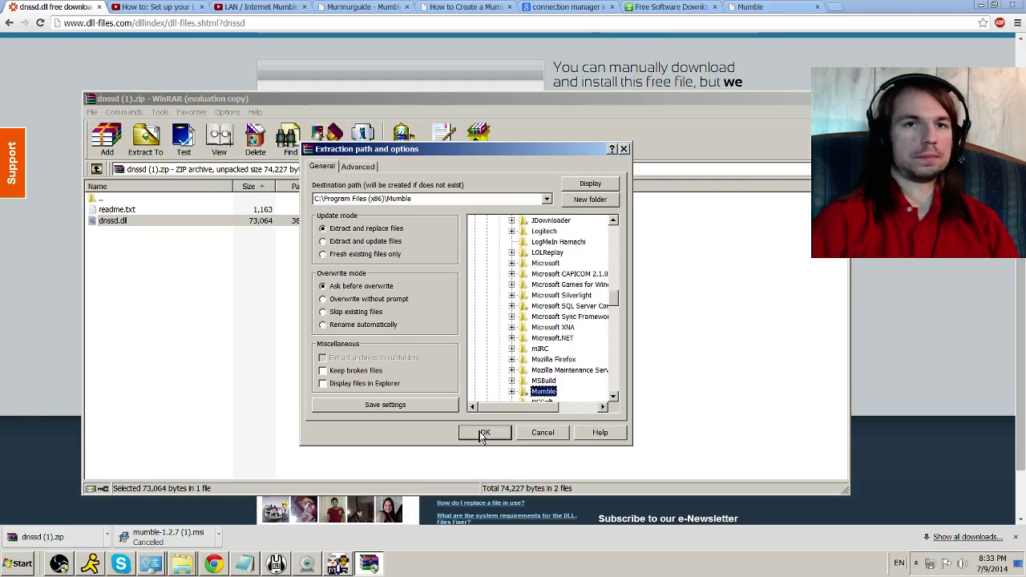
left_click(624, 149)
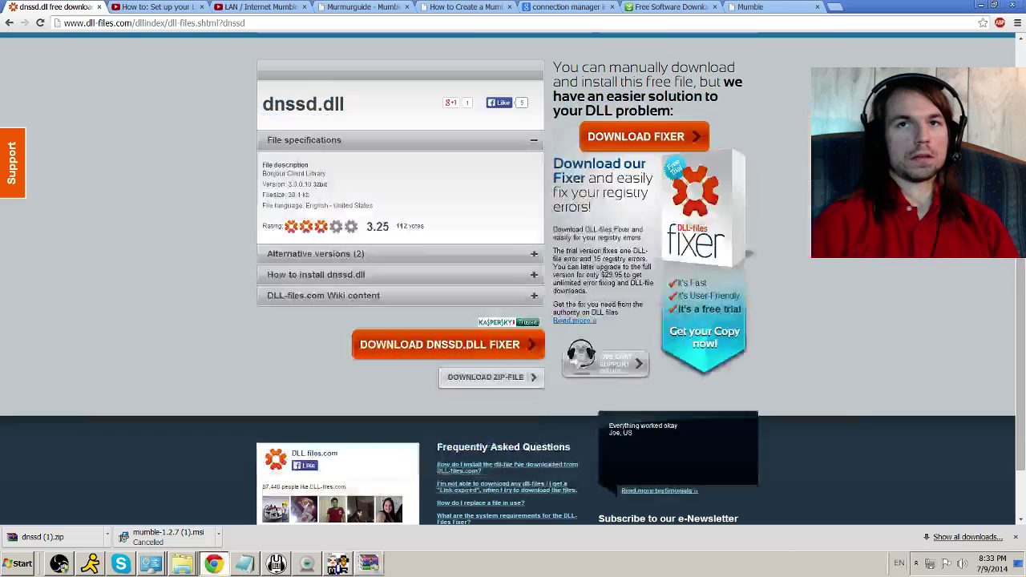
left_click(840, 99)
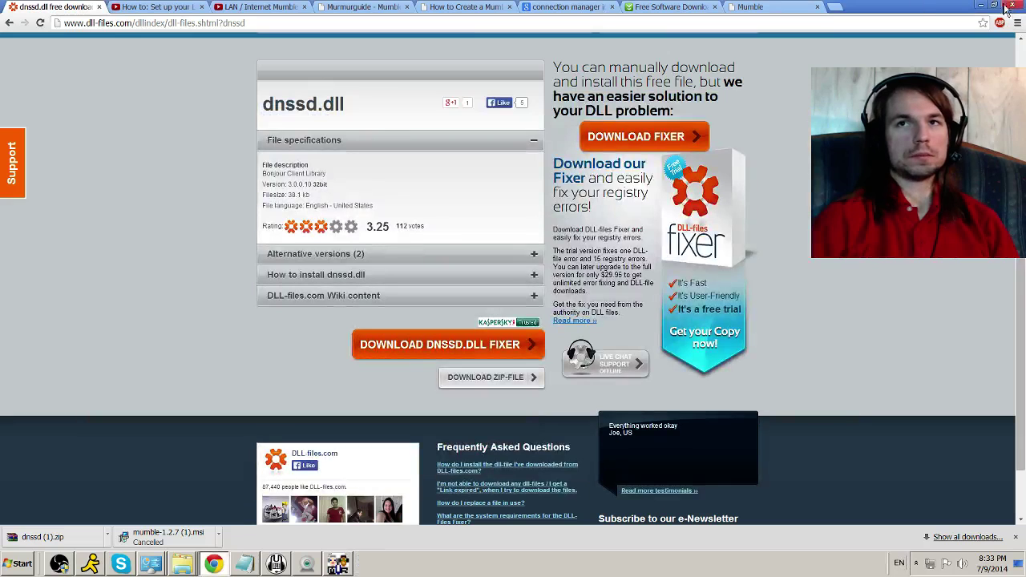
Check the Murmur log behind the browser and look through the open browser tabs up to the Mumble page
left_click(985, 5)
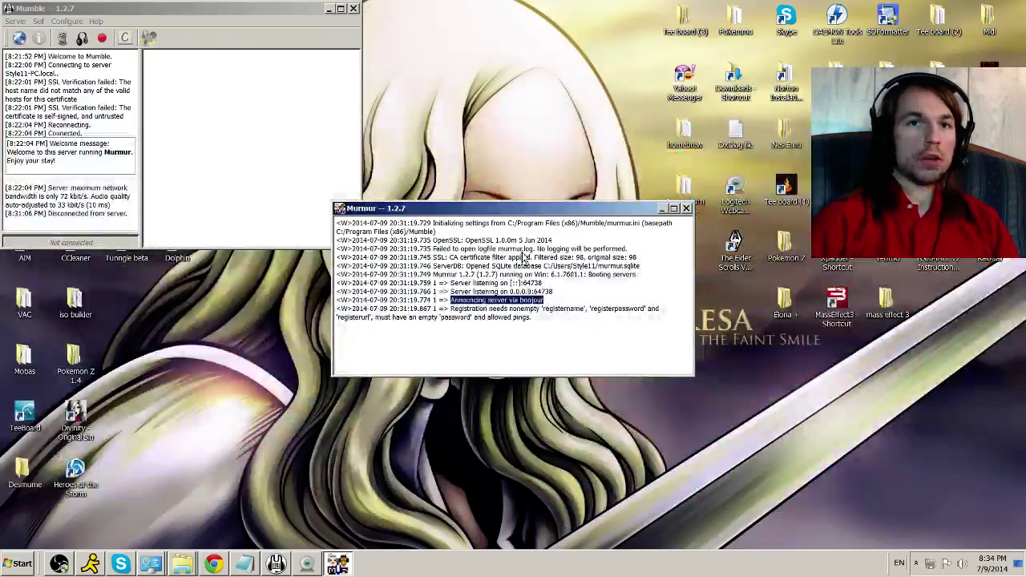
left_click(214, 564)
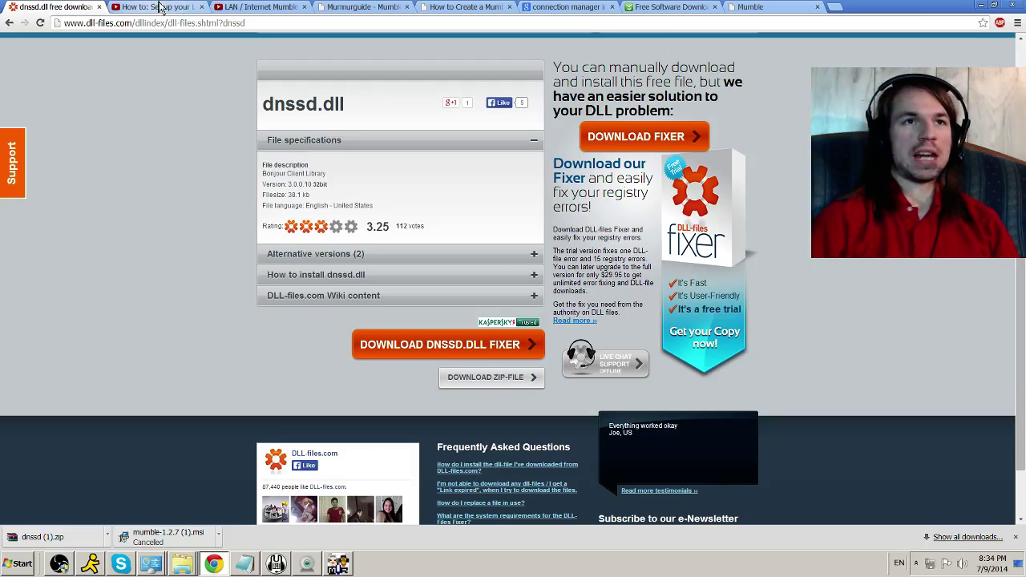
left_click(195, 7)
left_click(261, 6)
left_click(360, 6)
left_click(463, 7)
left_click(565, 7)
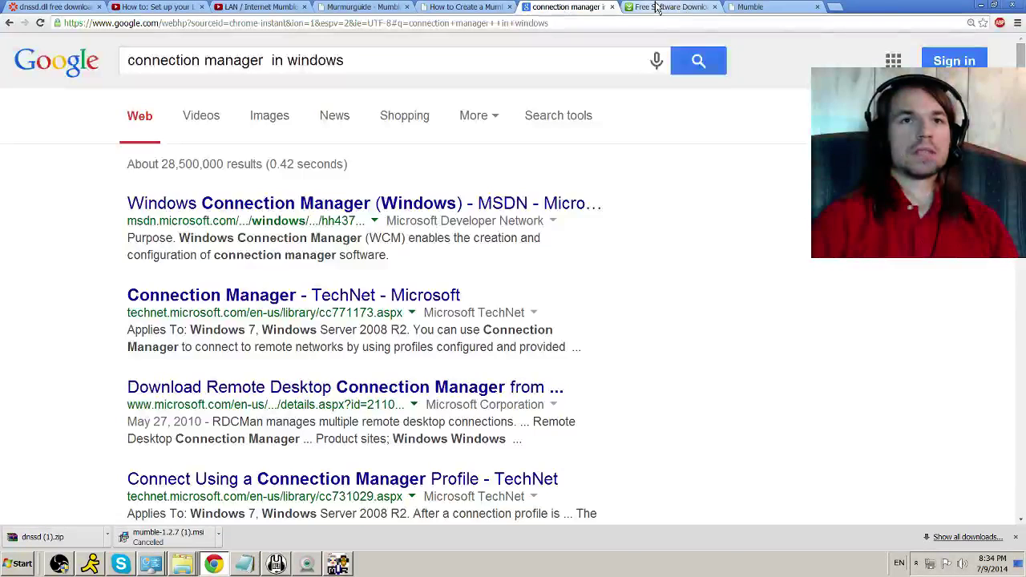
left_click(653, 8)
left_click(762, 8)
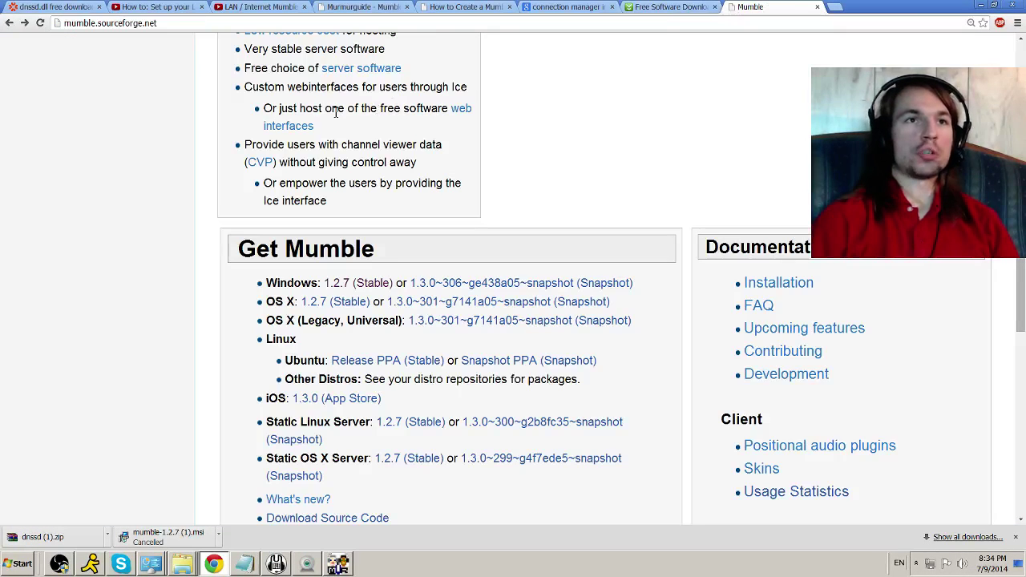
Search Google for "download bonjour" in a new tab and open the Bonjour for Windows page on CNET Download.com
left_click(836, 8)
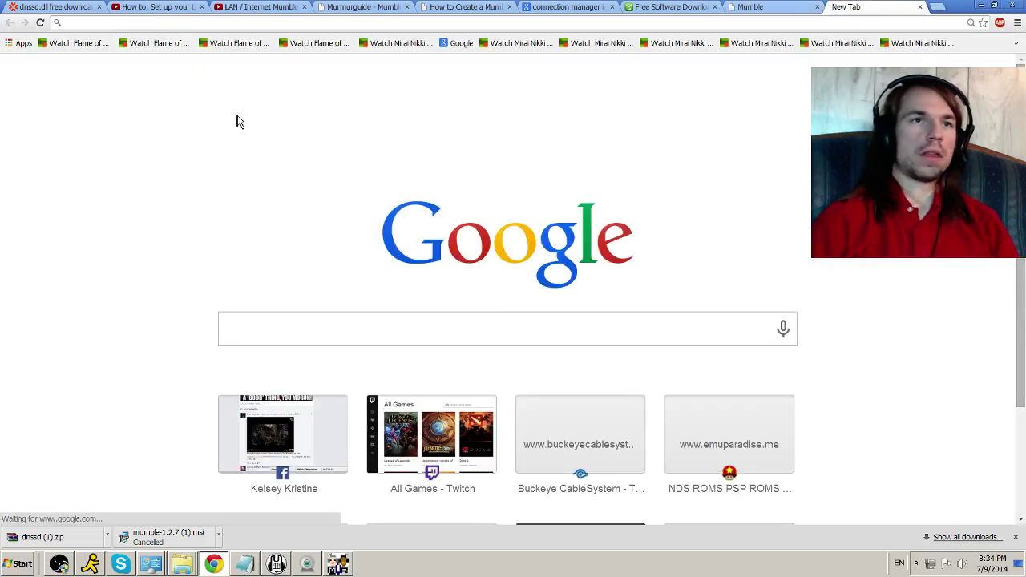
left_click(351, 328)
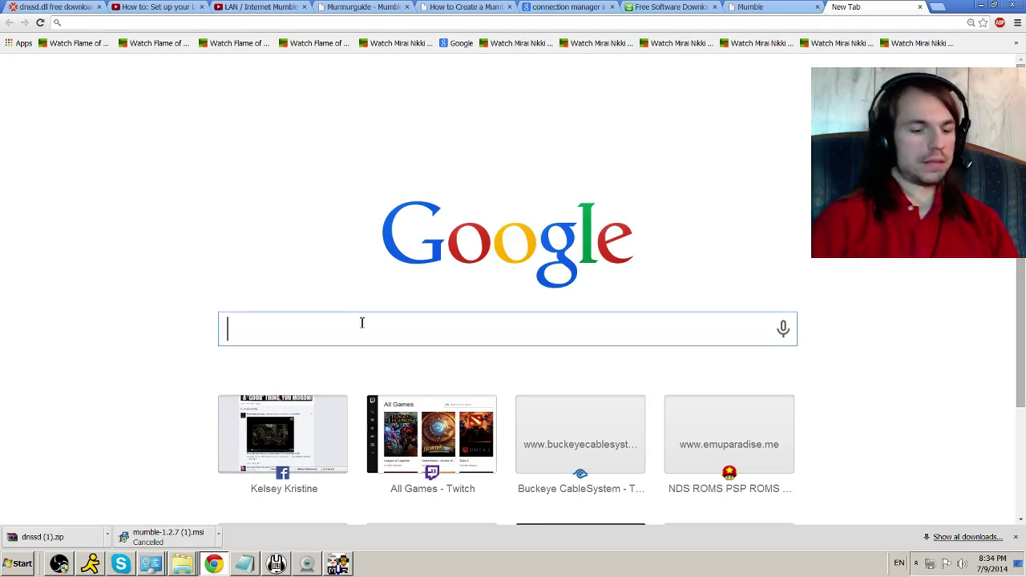
type("download bon")
key("Return")
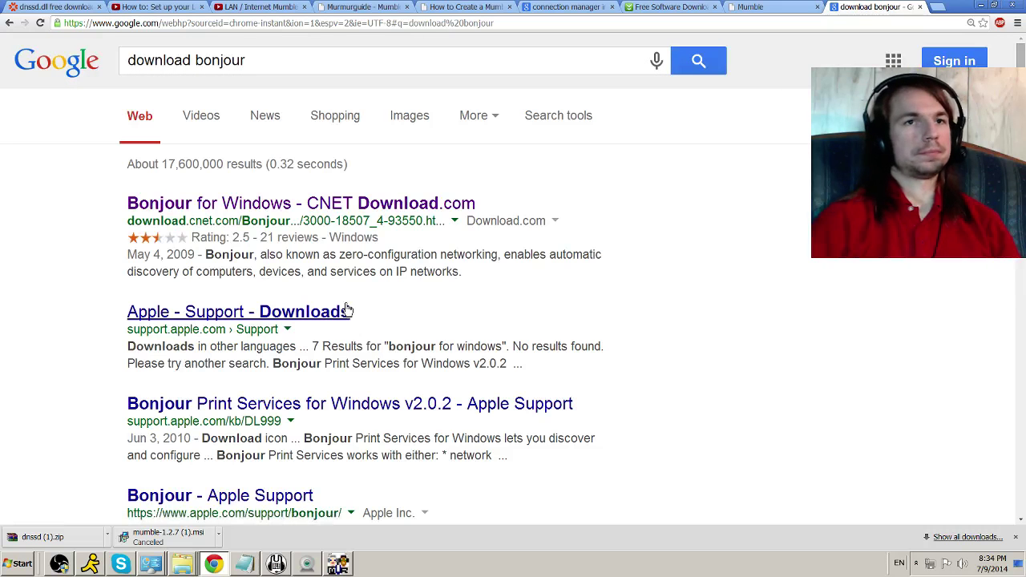
left_click(241, 212)
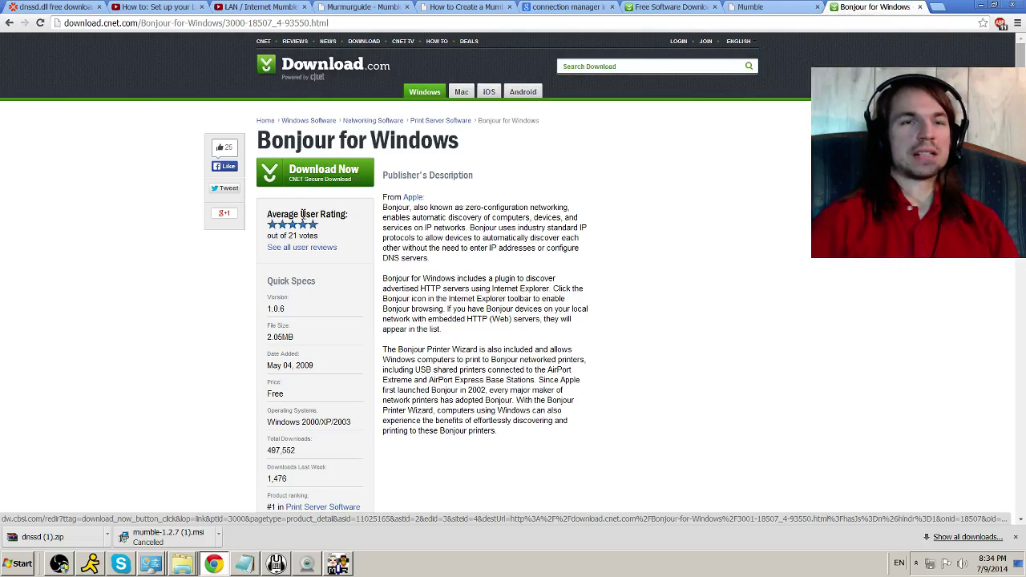
left_click(314, 175)
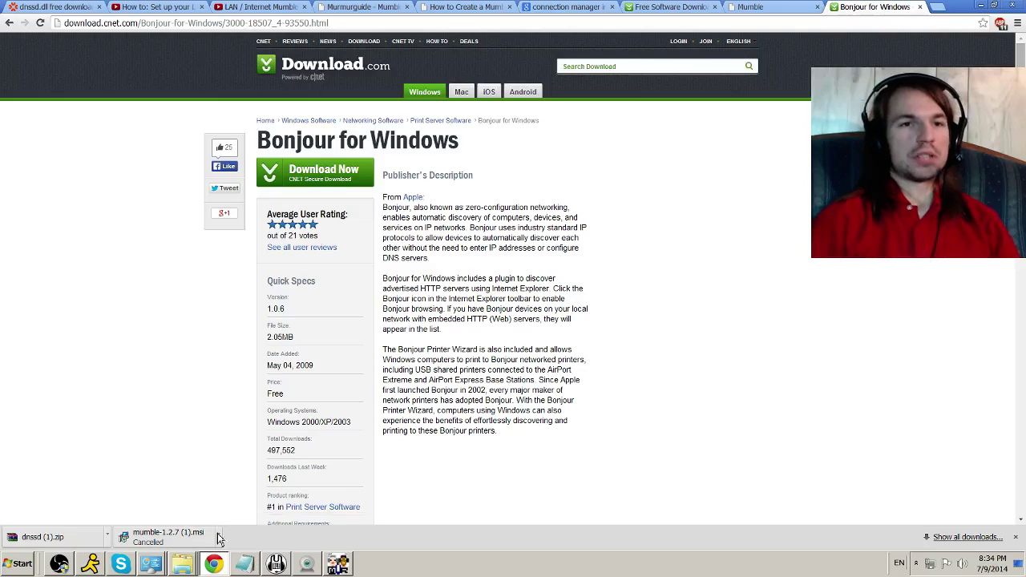
Switch to the murmur configuration file in Notepad, review the registration, welcome text, port and server password settings, and close it
left_click(242, 569)
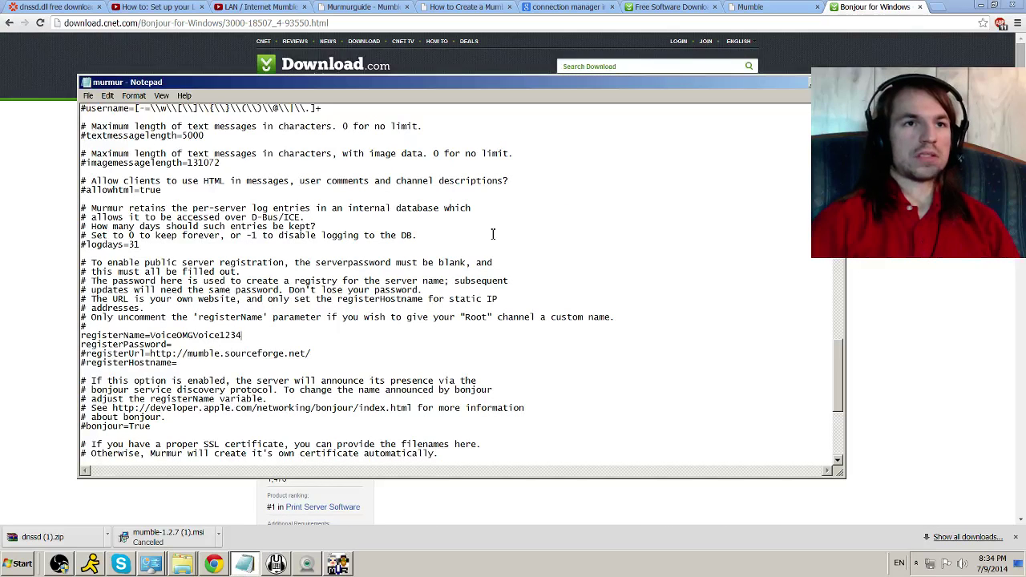
scroll(455, 224, "up", 15)
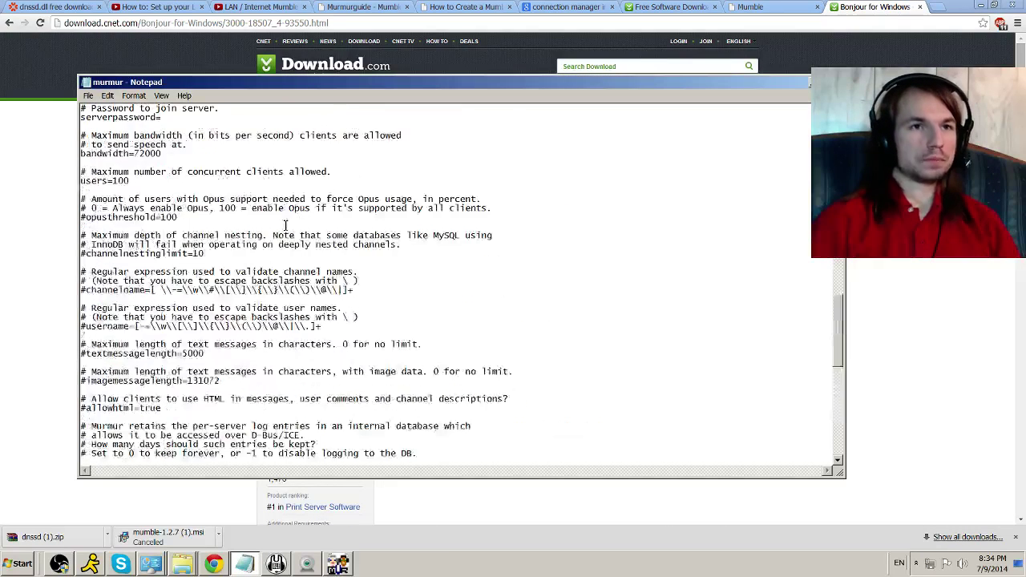
scroll(285, 226, "up", 3)
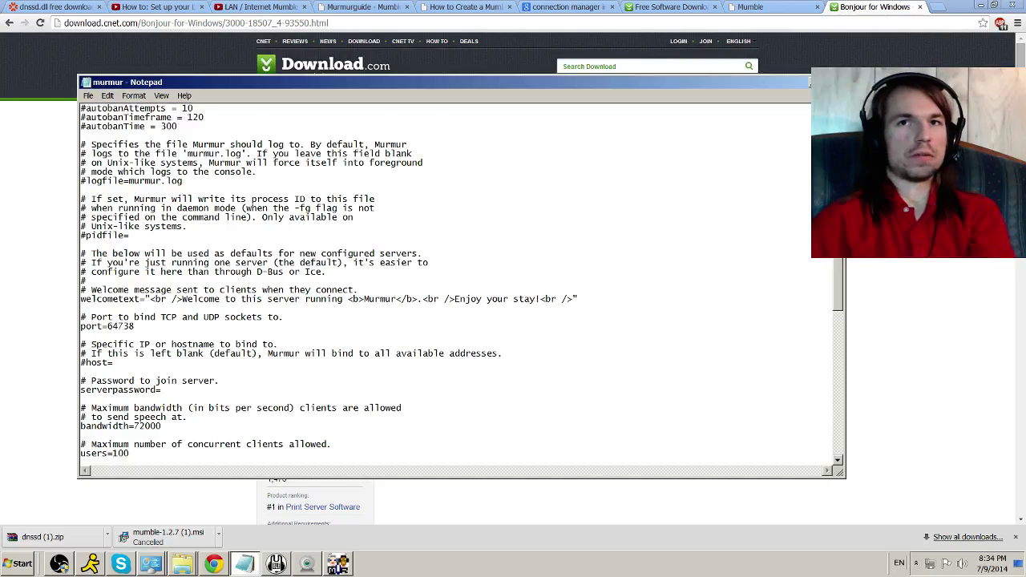
left_click(834, 82)
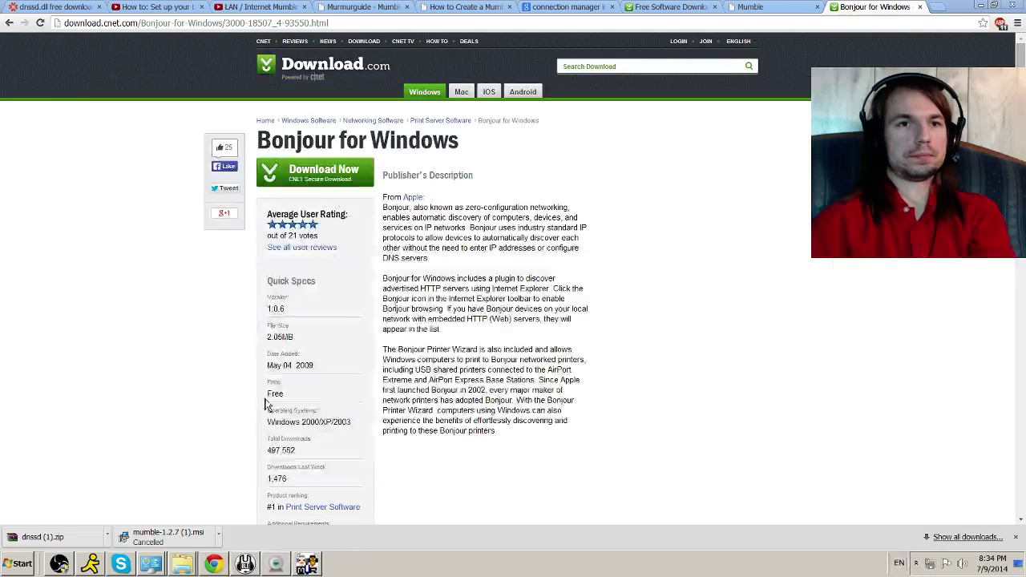
Switch to File Explorer and open the Mumble folder inside Program Files (x86)
left_click(191, 568)
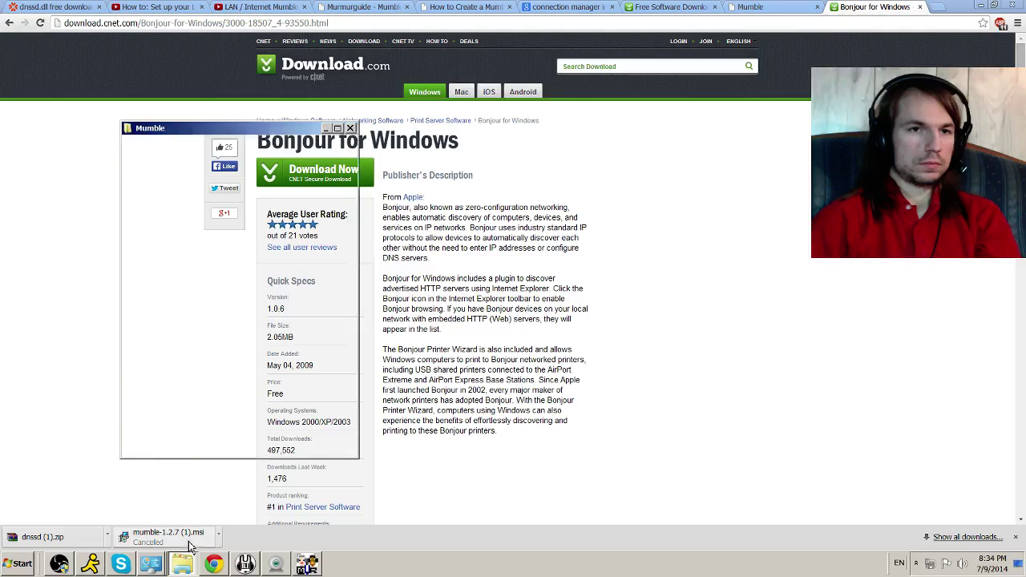
left_click(199, 148)
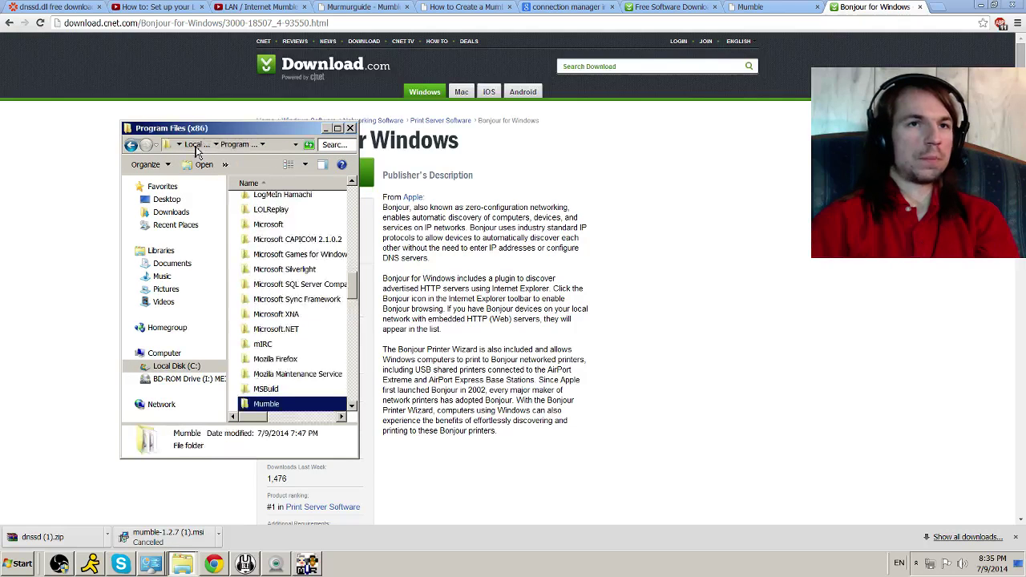
double_click(271, 405)
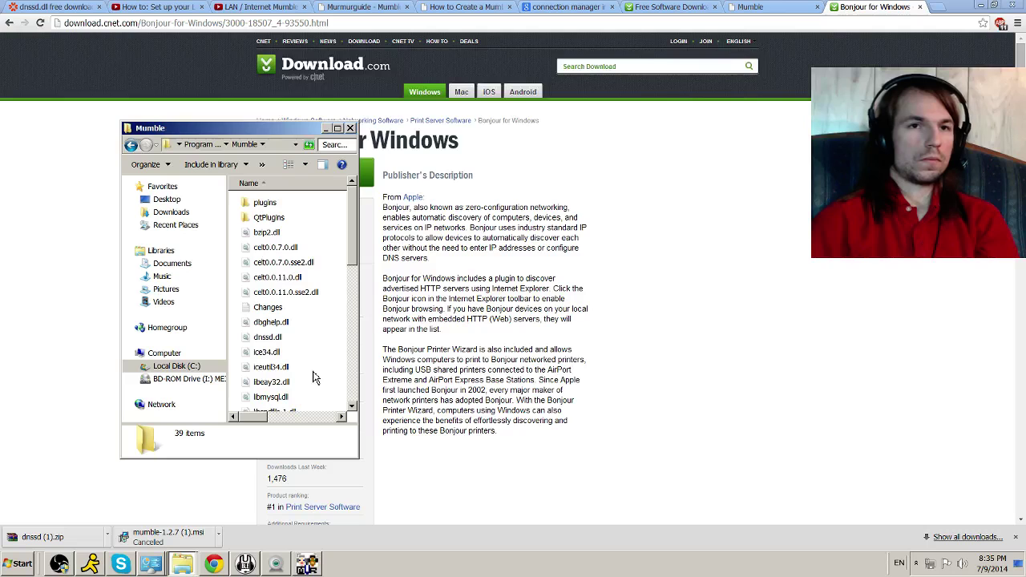
Open the properties of the murmur configuration settings file in the Mumble folder and view the Users group's security permissions
left_click_drag(355, 255, 345, 328)
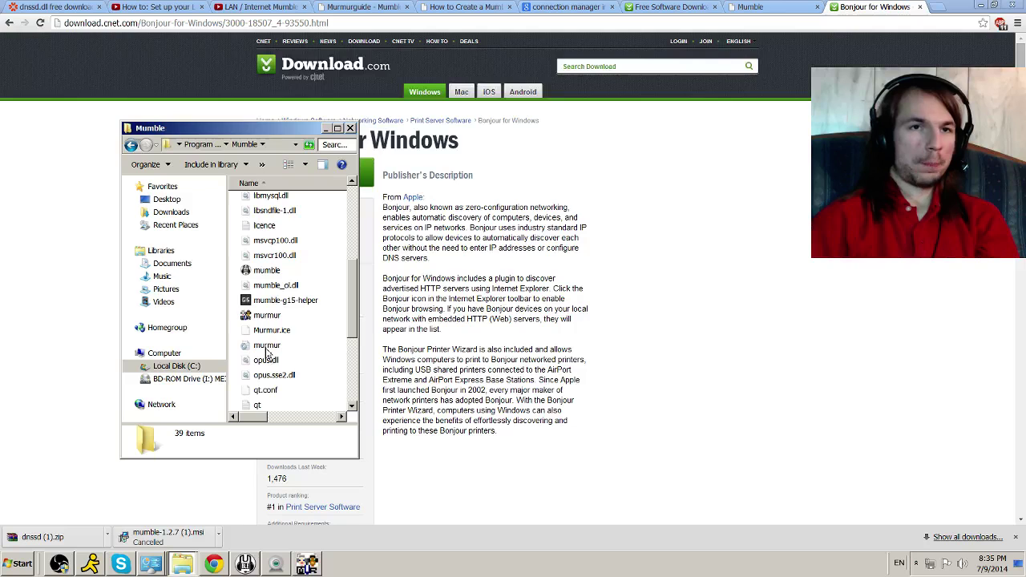
left_click(268, 349)
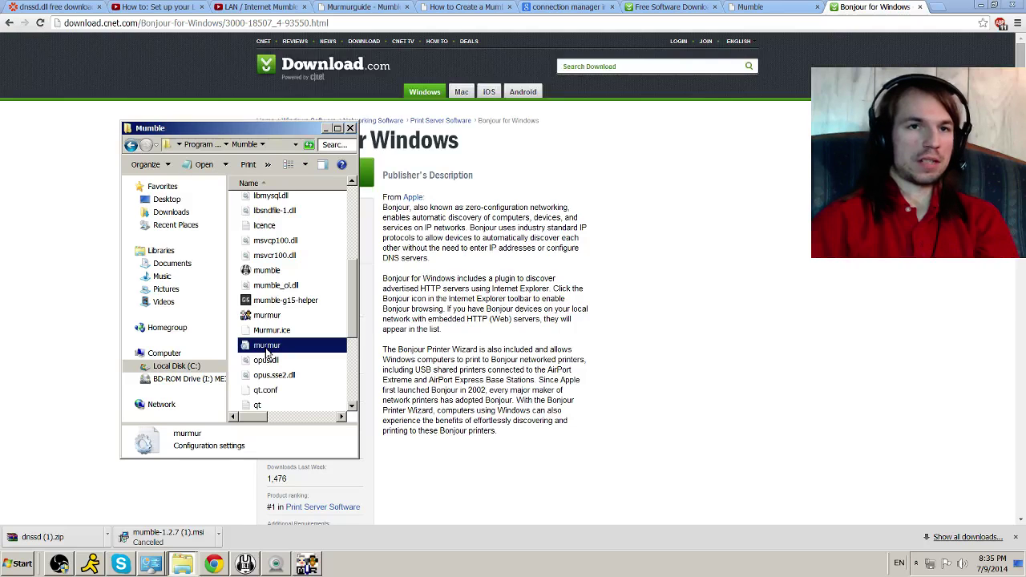
right_click(268, 351)
left_click(287, 342)
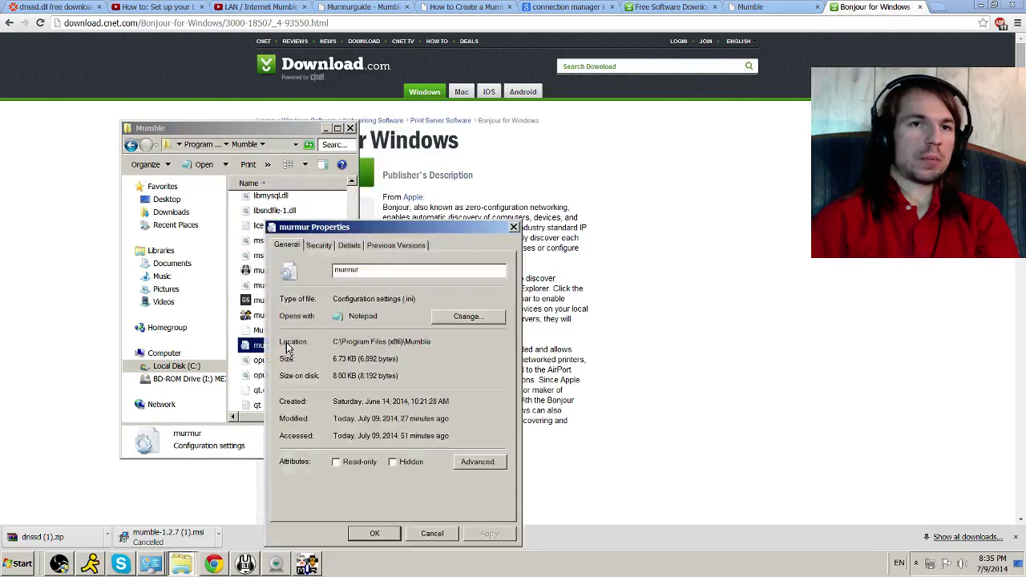
left_click(313, 246)
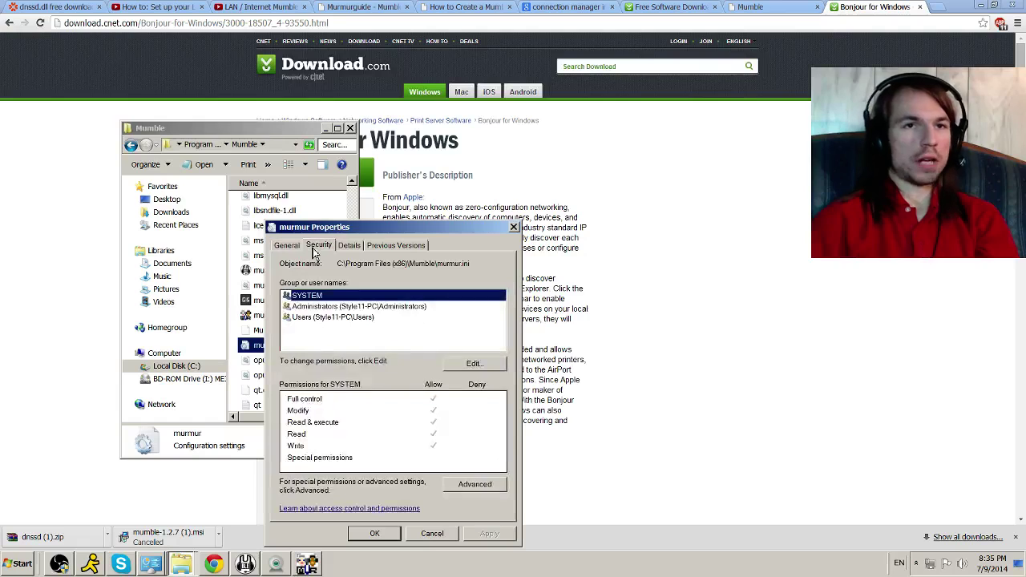
left_click(335, 318)
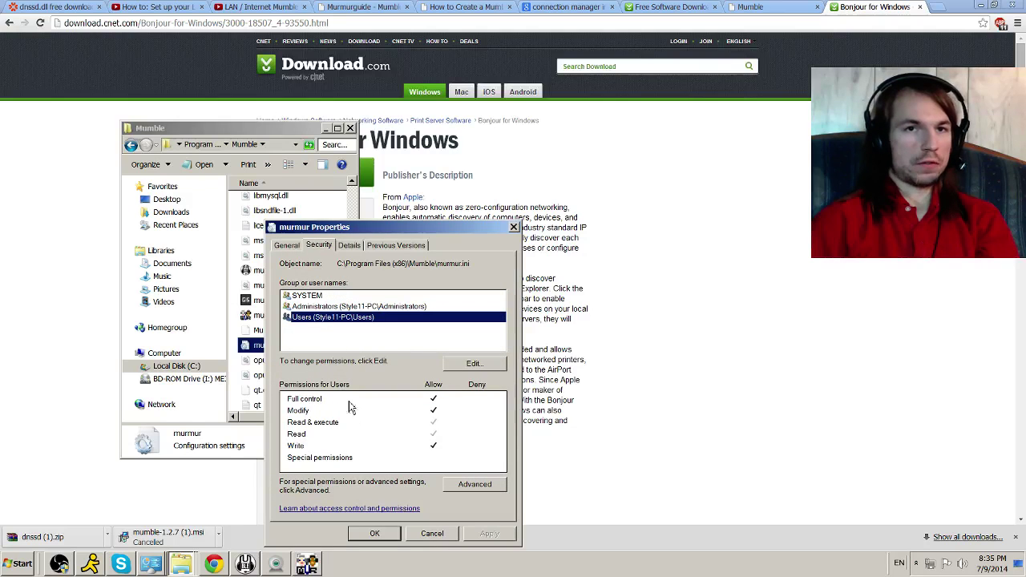
Open the permission editor for the murmur file, review the allowed permissions for Users, and close both dialogs without changes
left_click(474, 363)
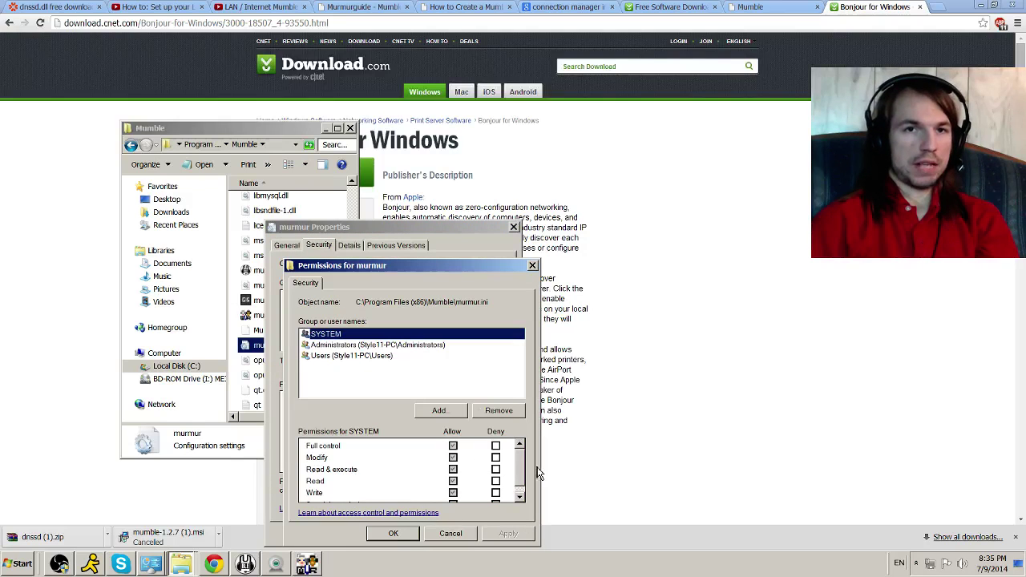
scroll(519, 466, "down", 1)
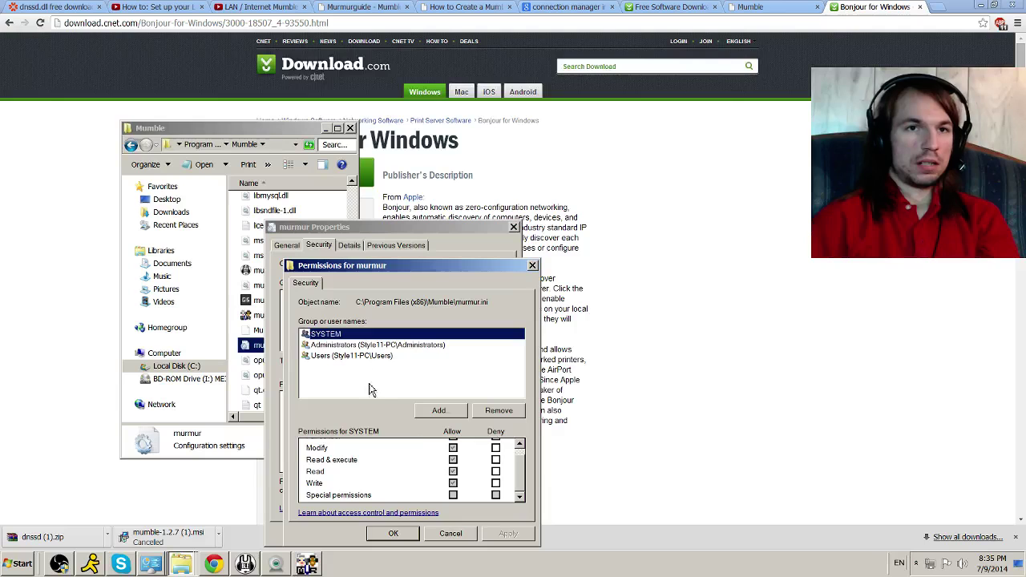
left_click(363, 357)
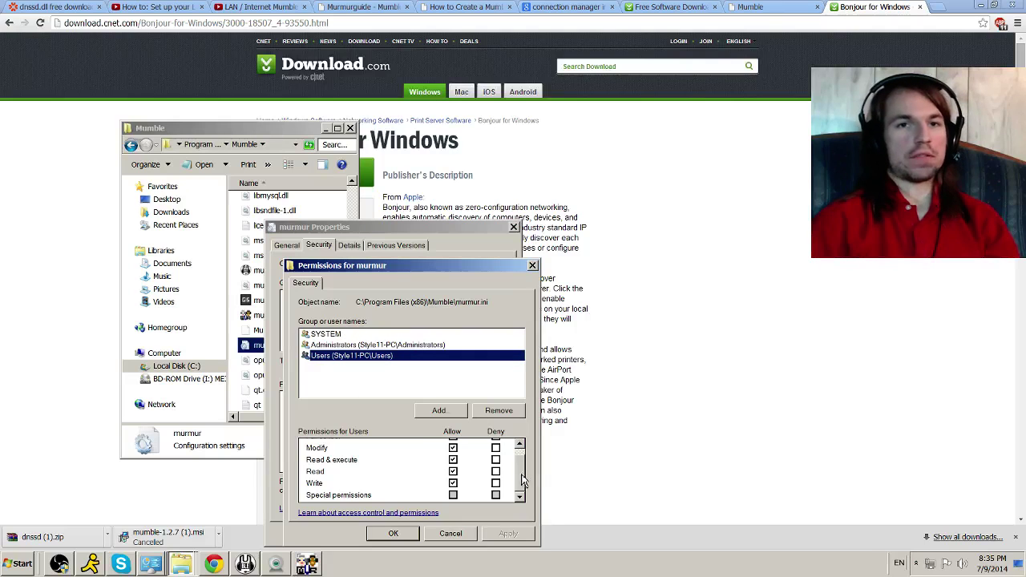
scroll(519, 492, "up", 1)
scroll(520, 492, "down", 1)
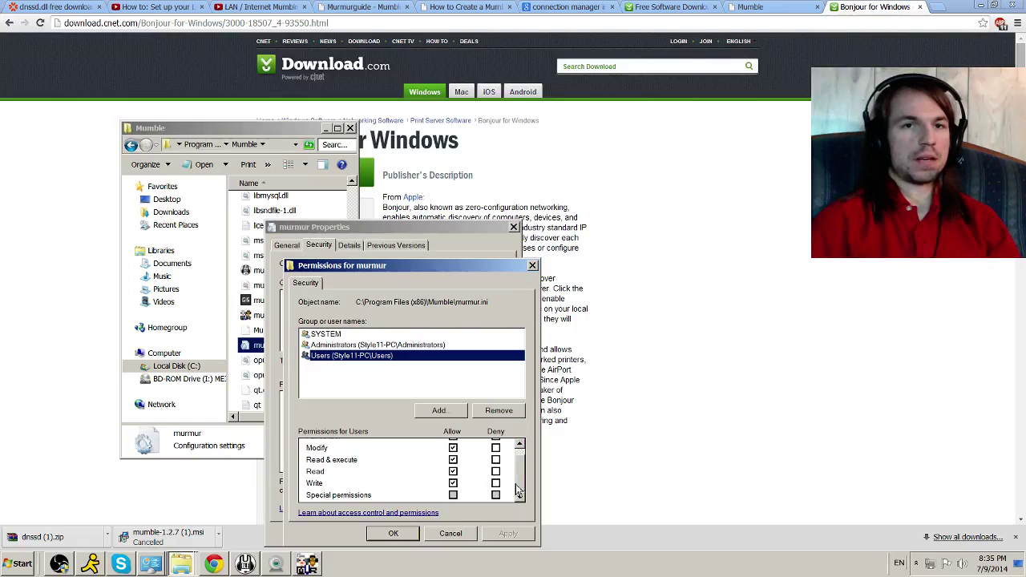
scroll(519, 465, "up", 1)
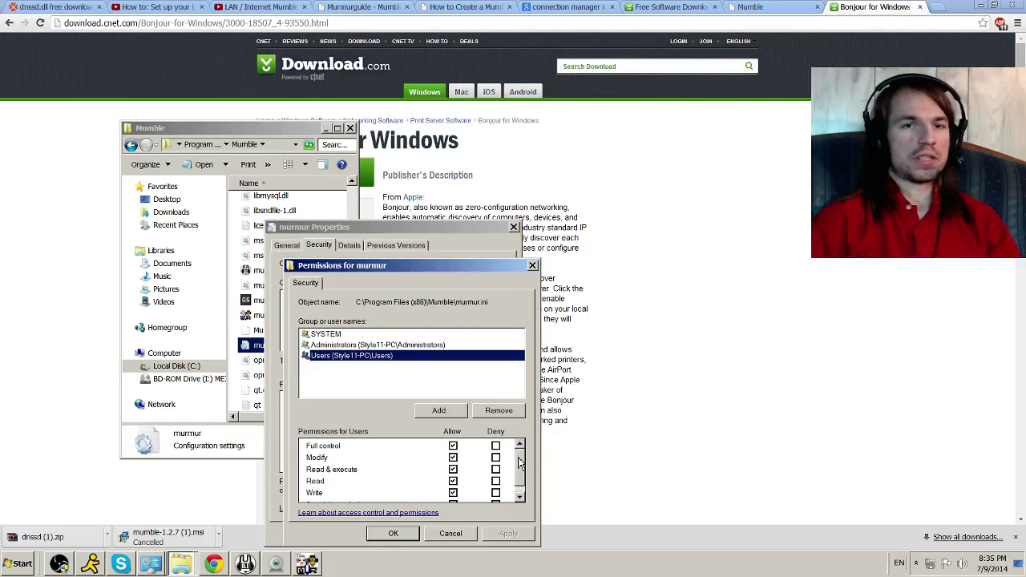
scroll(518, 492, "down", 1)
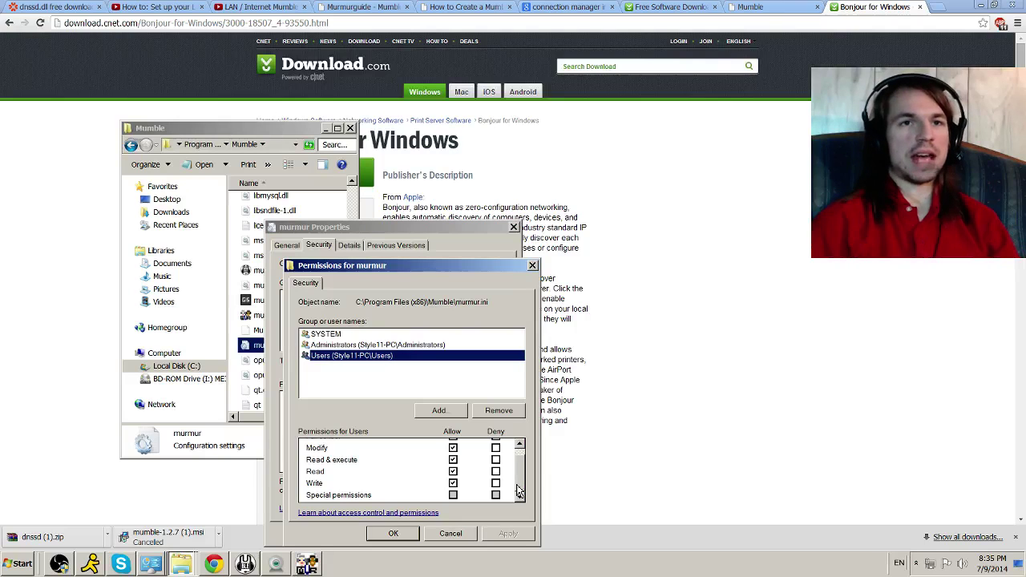
left_click(532, 266)
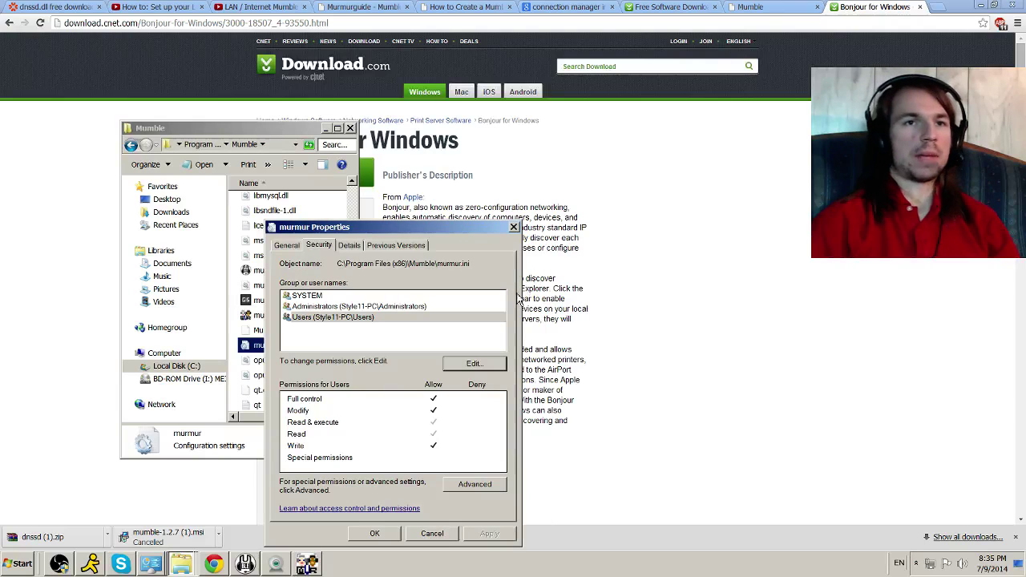
left_click(515, 227)
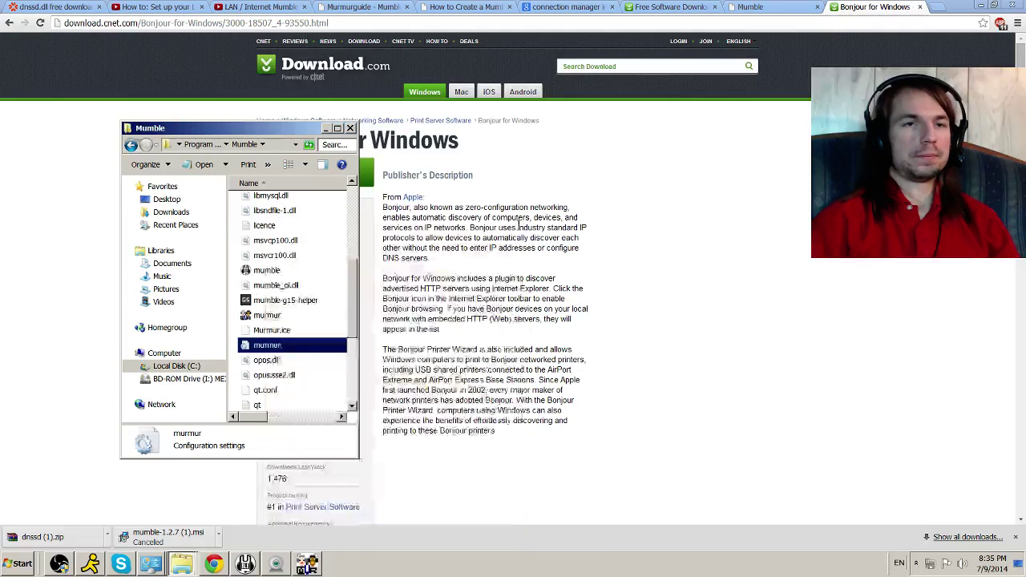
Open the murmur configuration file in Notepad, review the registerName and registerPassword lines, and close the file and the Mumble folder
double_click(268, 346)
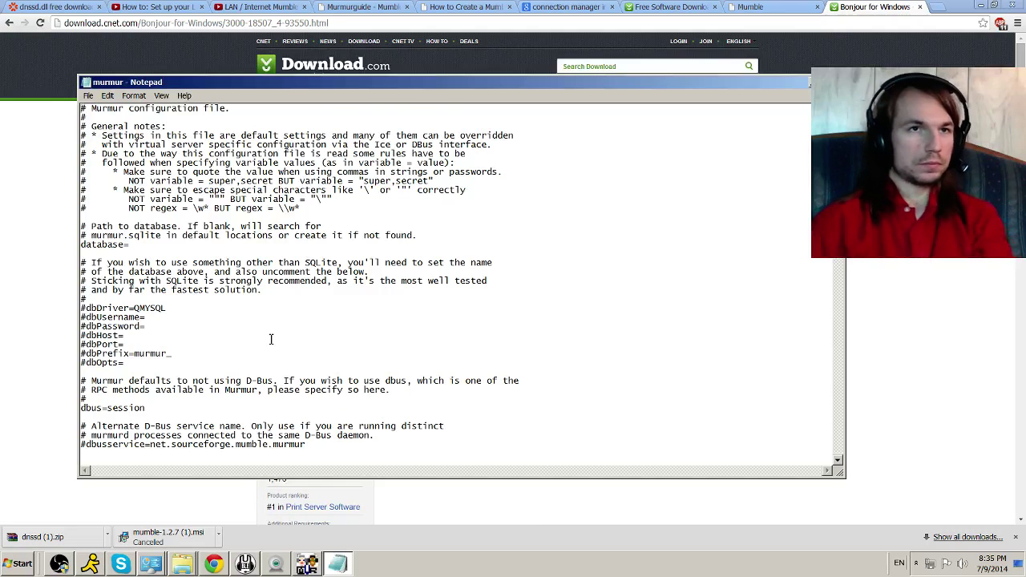
scroll(270, 337, "down", 16)
scroll(276, 312, "down", 7)
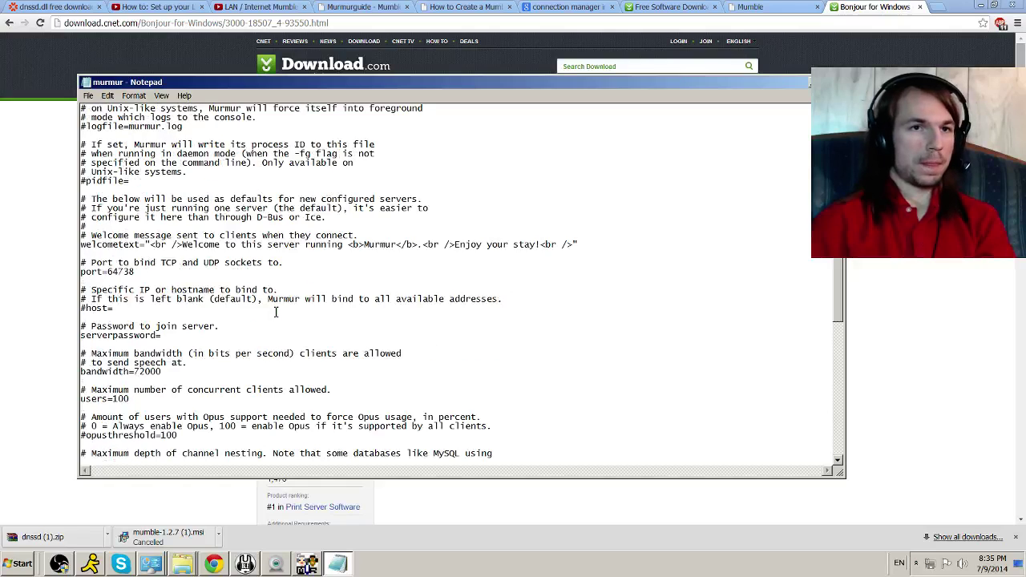
scroll(275, 311, "down", 3)
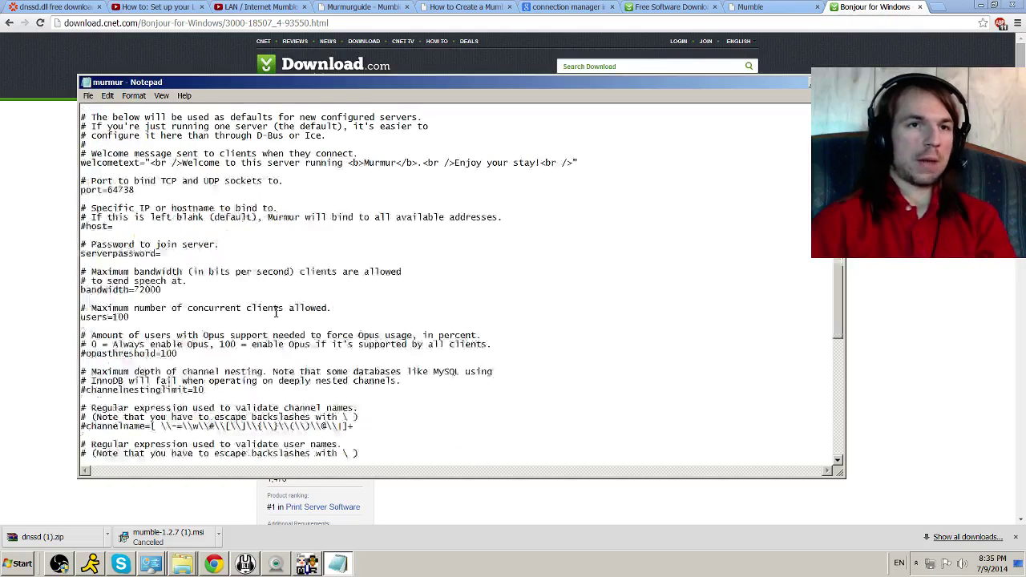
scroll(275, 312, "down", 15)
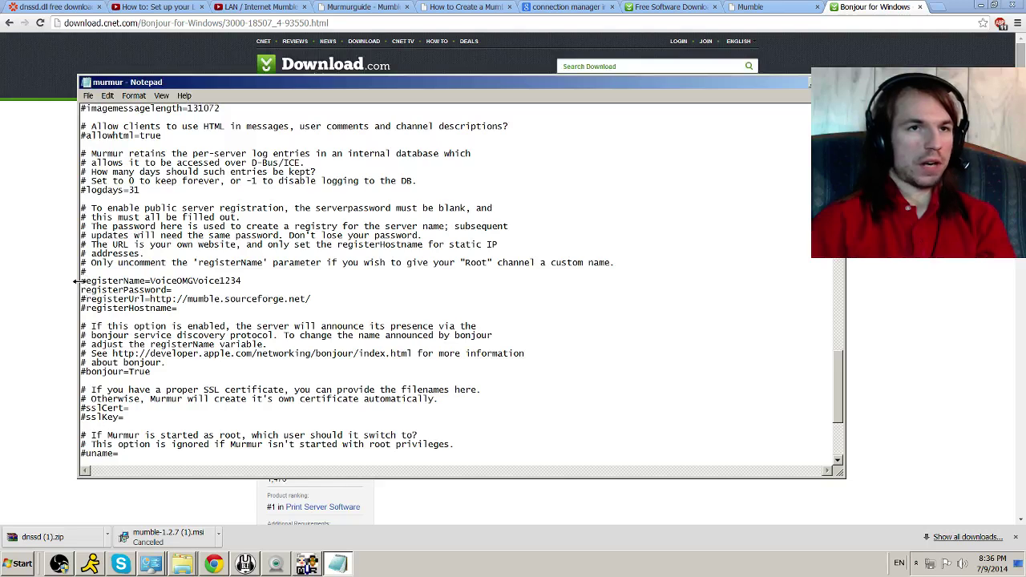
left_click_drag(81, 281, 258, 293)
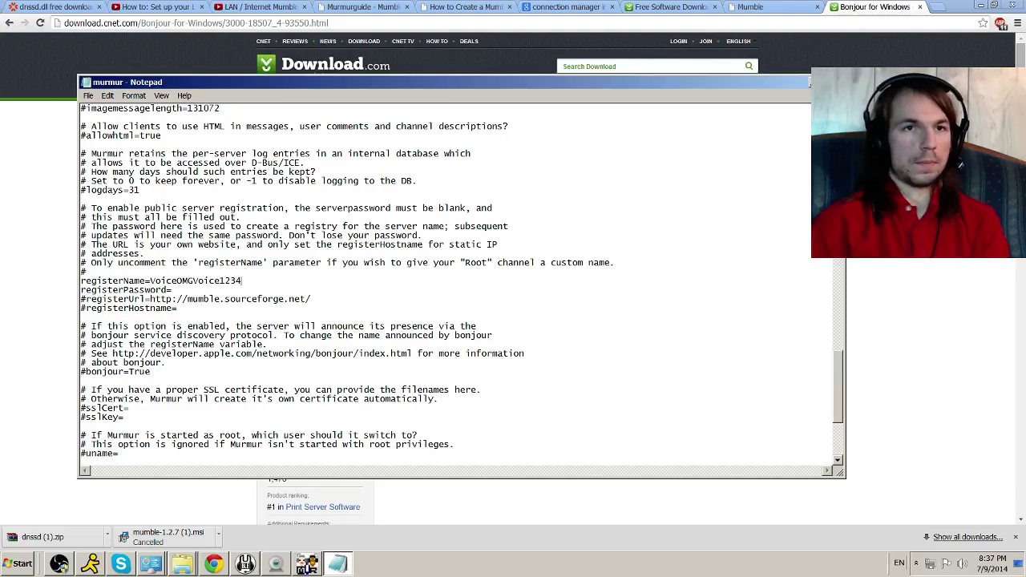
key("alt+F4")
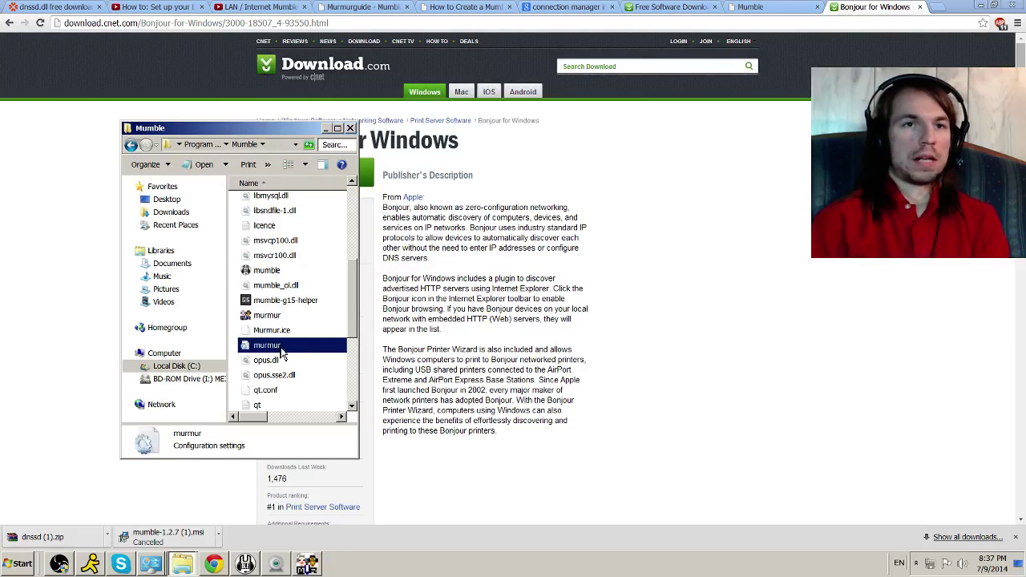
left_click(353, 130)
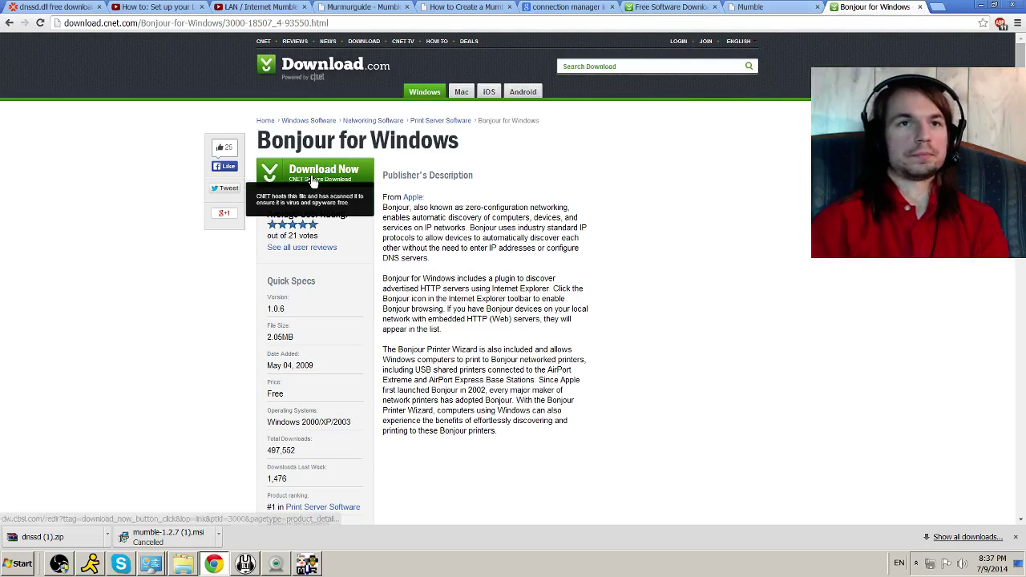
Bring up the Mumble client from the hidden notification icons and open its server connection list to examine the LAN servers
left_click(916, 564)
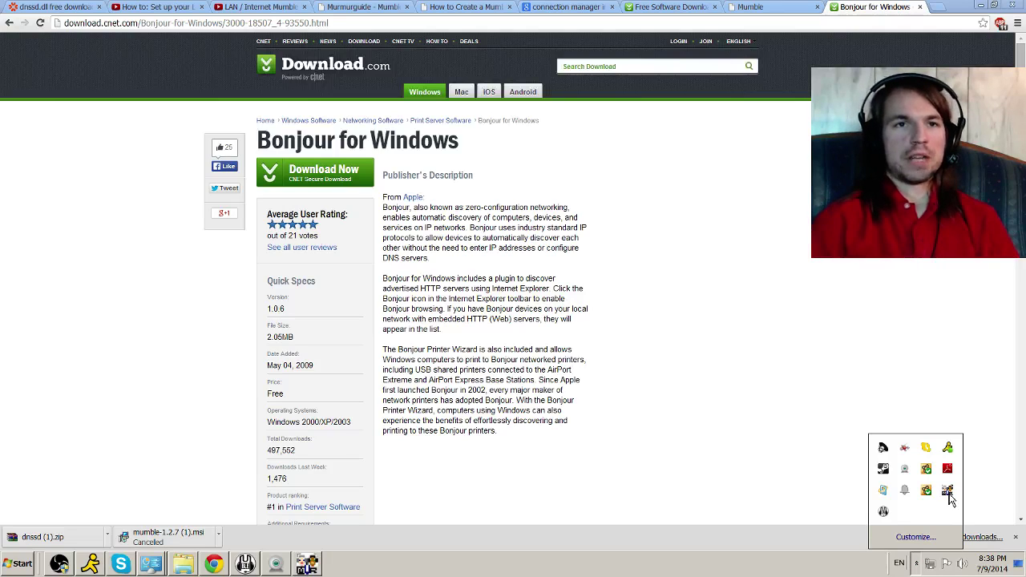
left_click(885, 513)
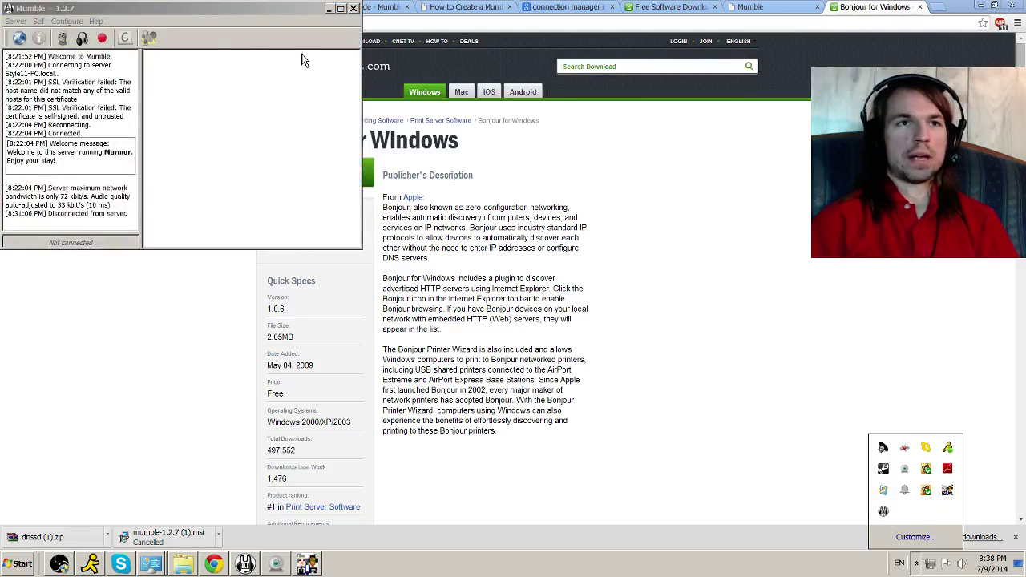
left_click(18, 40)
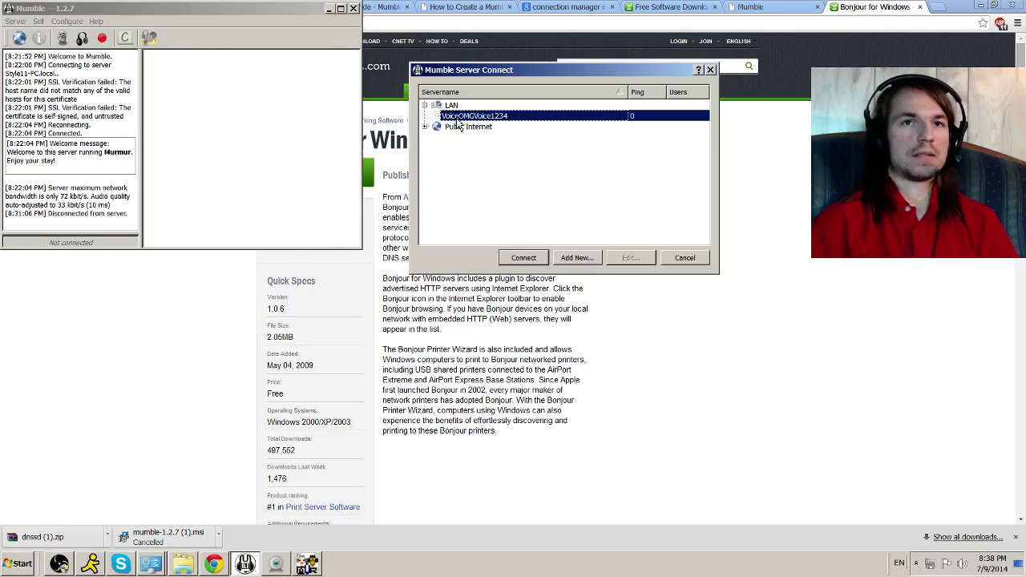
mouse_move(460, 123)
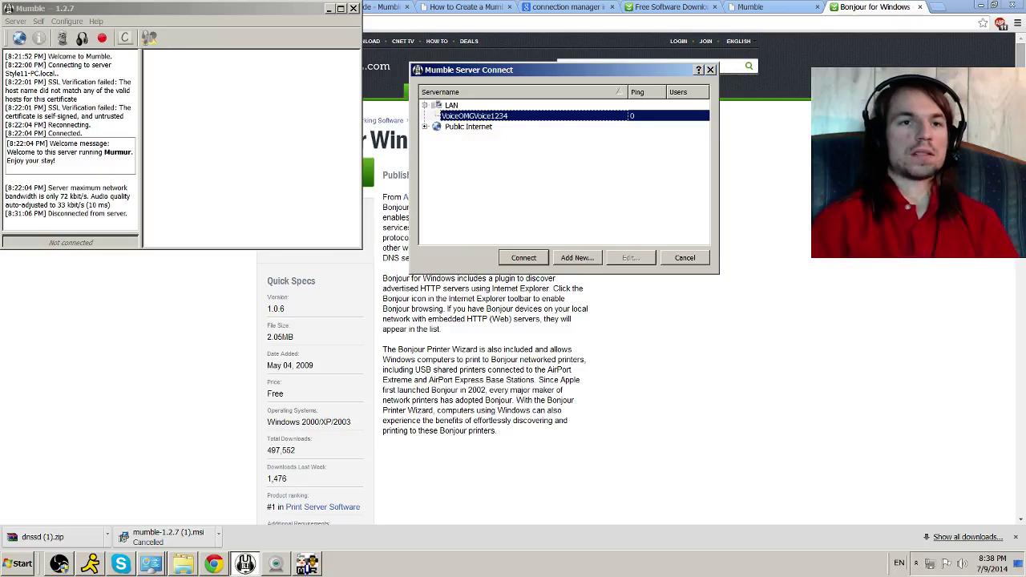
left_click(192, 565)
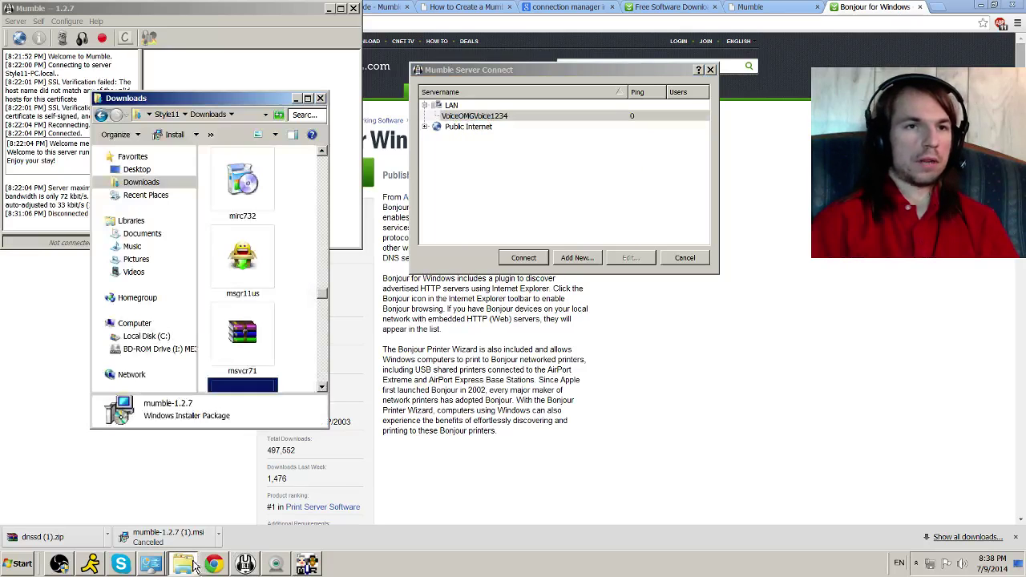
scroll(266, 317, "down", 3)
scroll(260, 313, "up", 3)
scroll(253, 307, "down", 2)
scroll(252, 307, "up", 2)
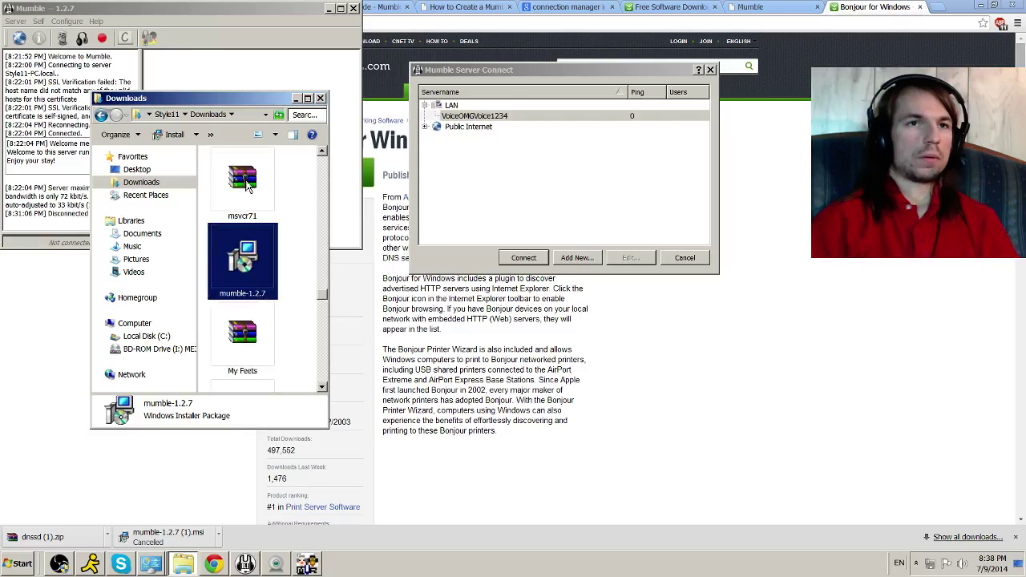
left_click(296, 100)
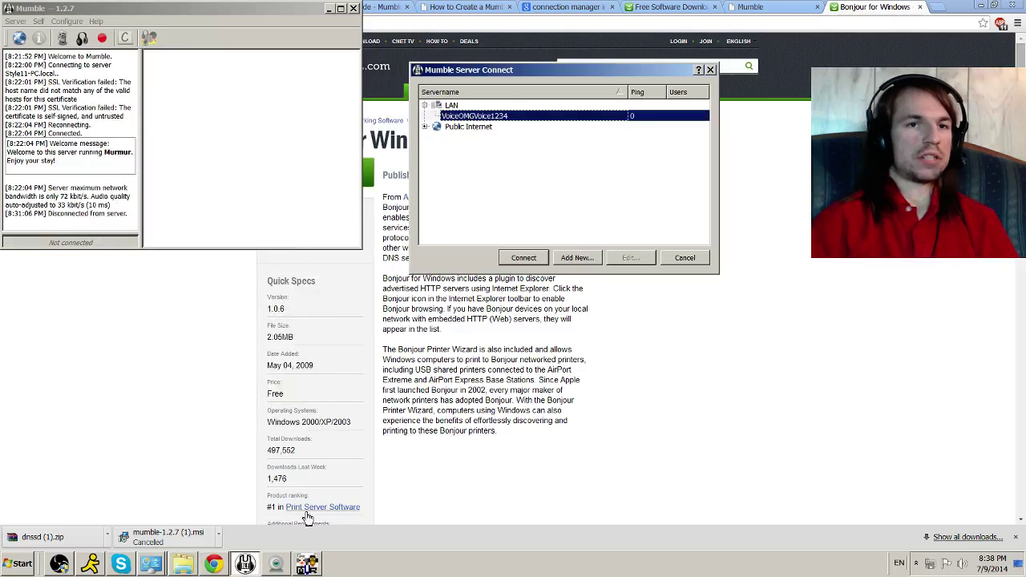
left_click(183, 564)
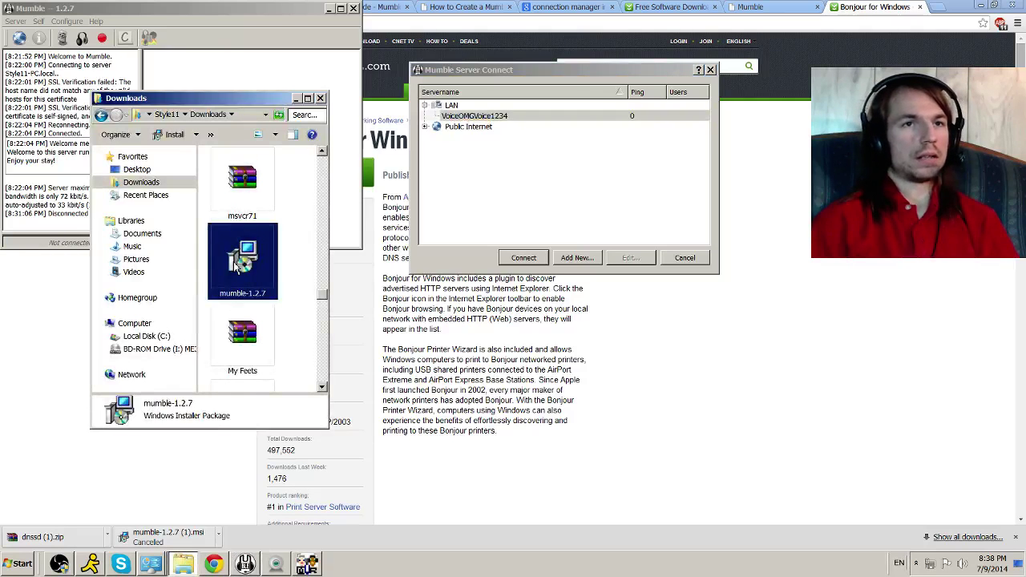
left_click(297, 100)
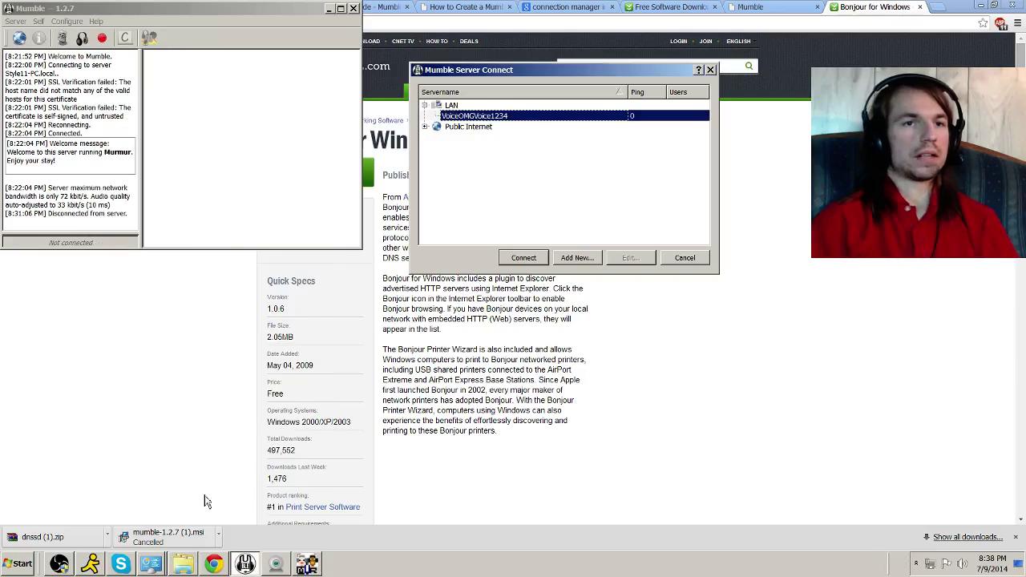
Open the Mumble program folder in a new File Explorer window and open the murmur configuration file in Notepad
right_click(194, 553)
left_click(189, 568)
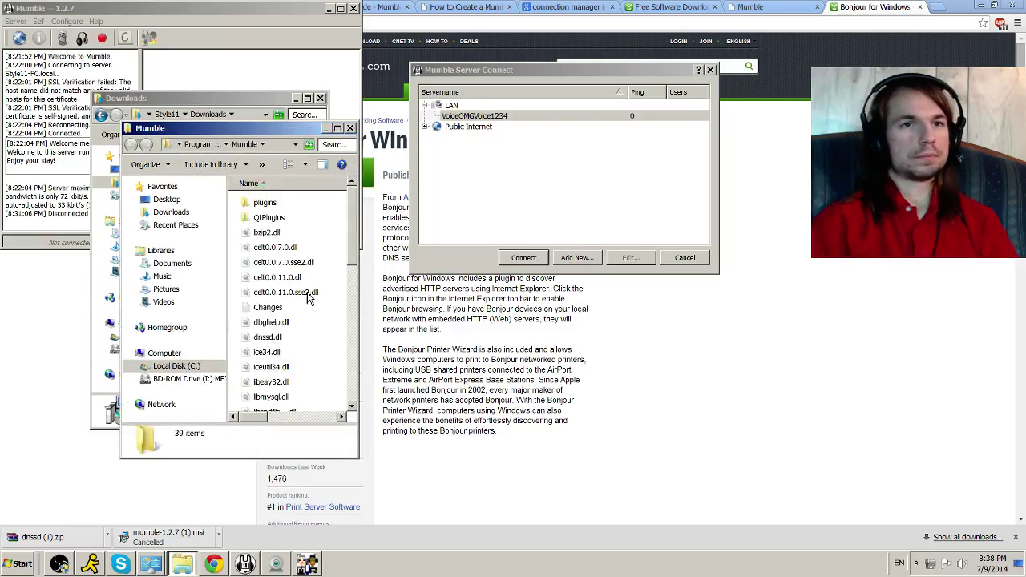
scroll(296, 329, "down", 2)
scroll(297, 340, "down", 1)
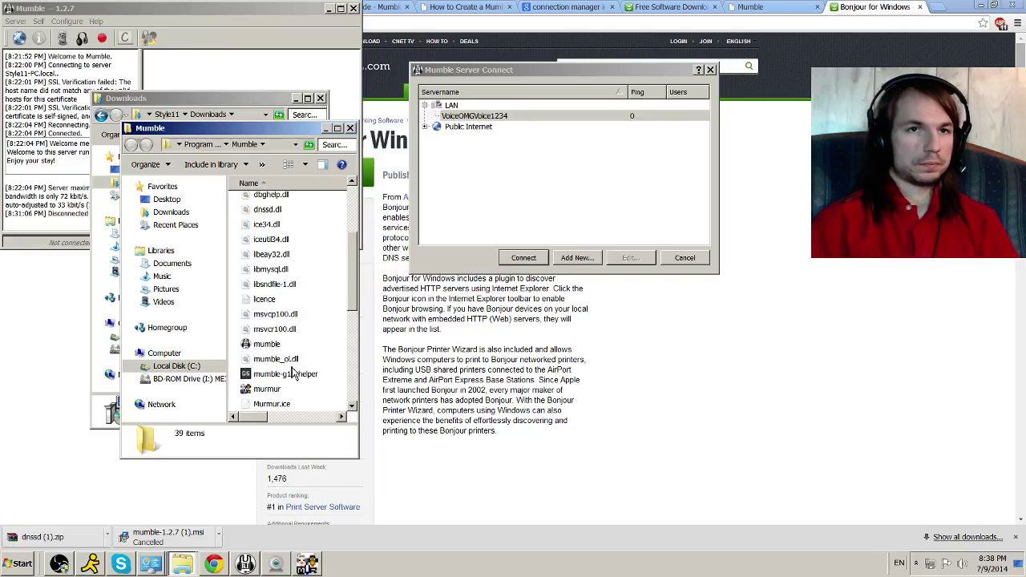
scroll(294, 371, "down", 1)
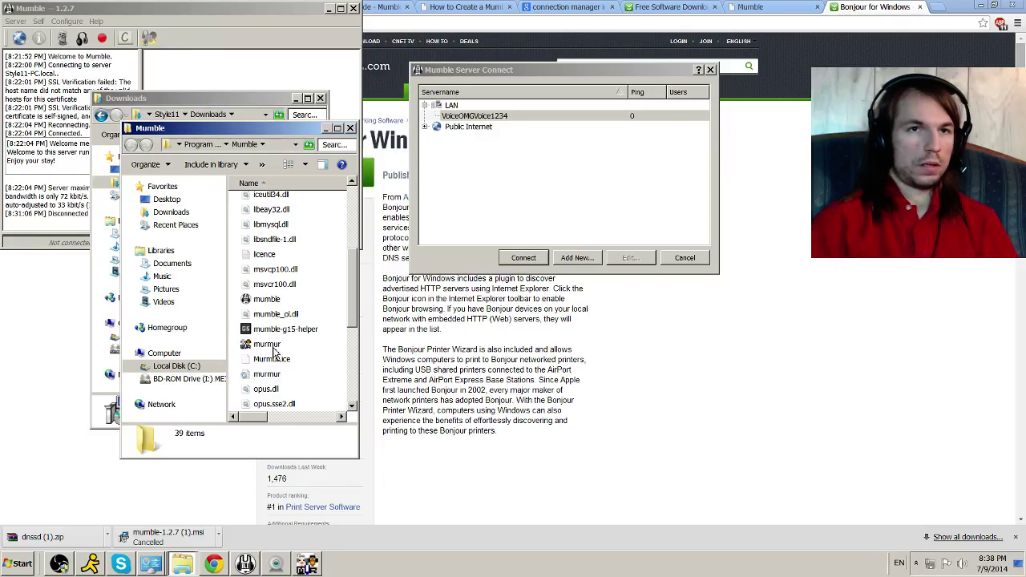
scroll(273, 350, "down", 1)
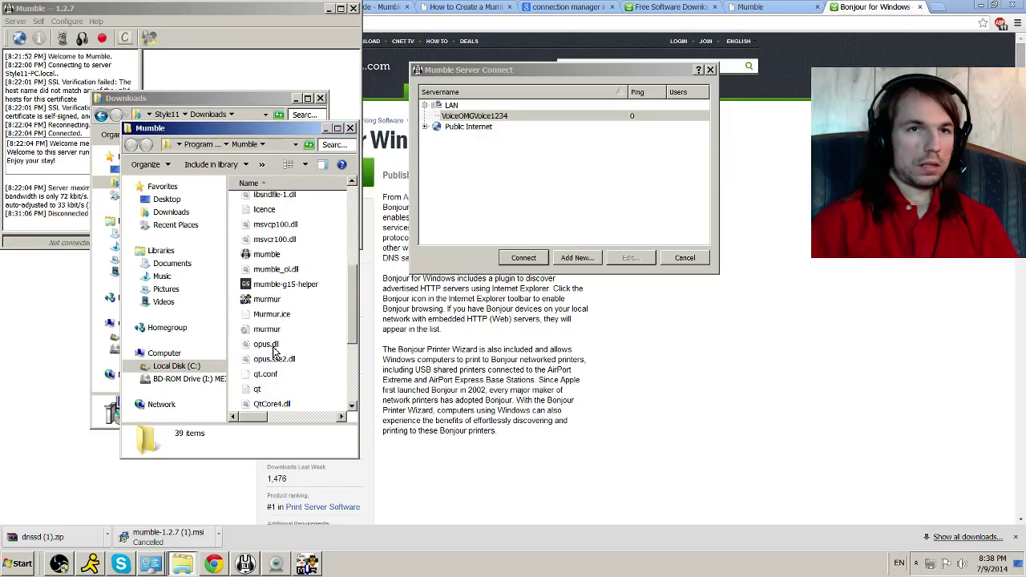
scroll(273, 350, "down", 1)
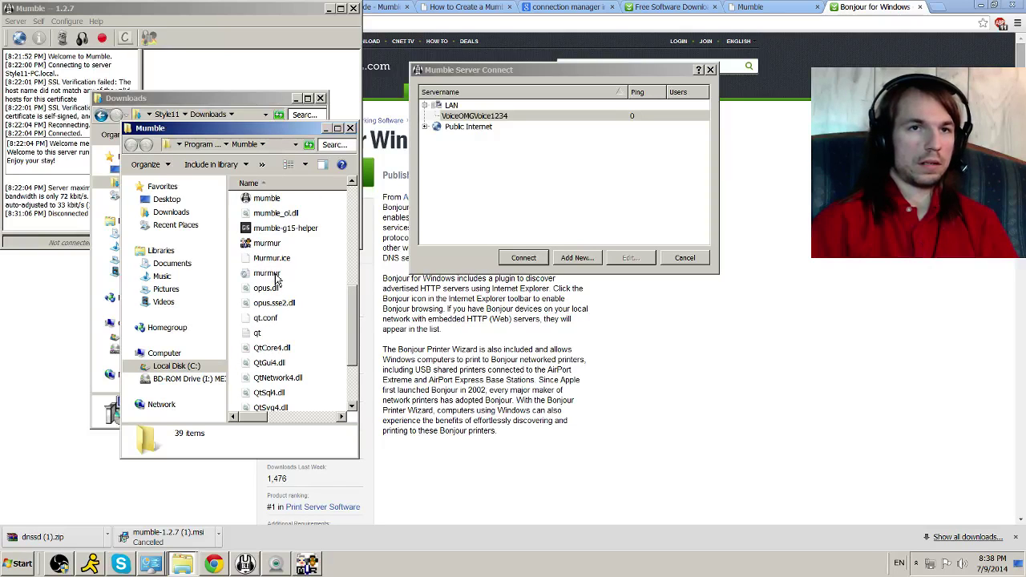
double_click(275, 276)
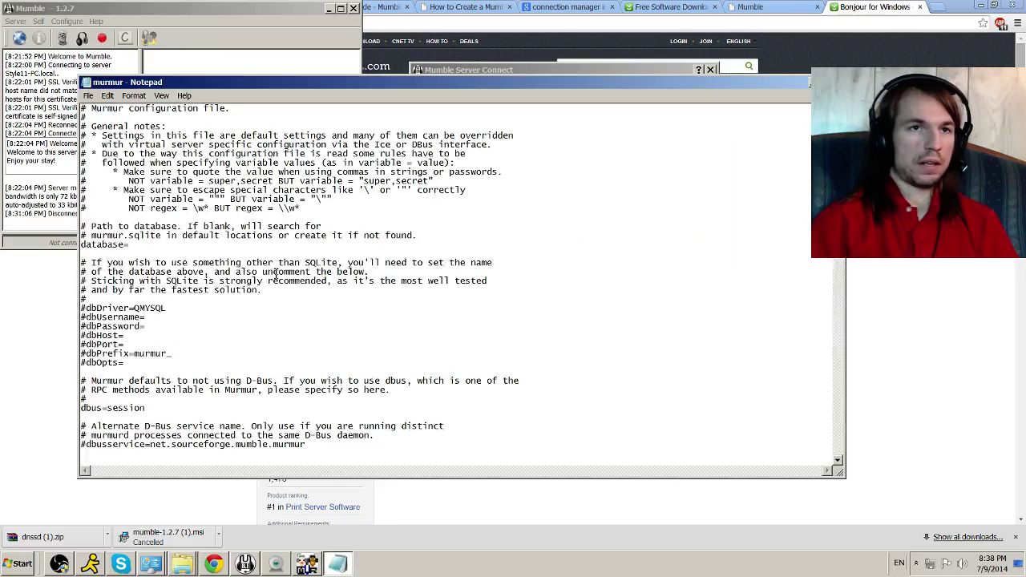
View the save commands for the murmur configuration file, close it unchanged, and close the Mumble Server Connect dialog
left_click(88, 98)
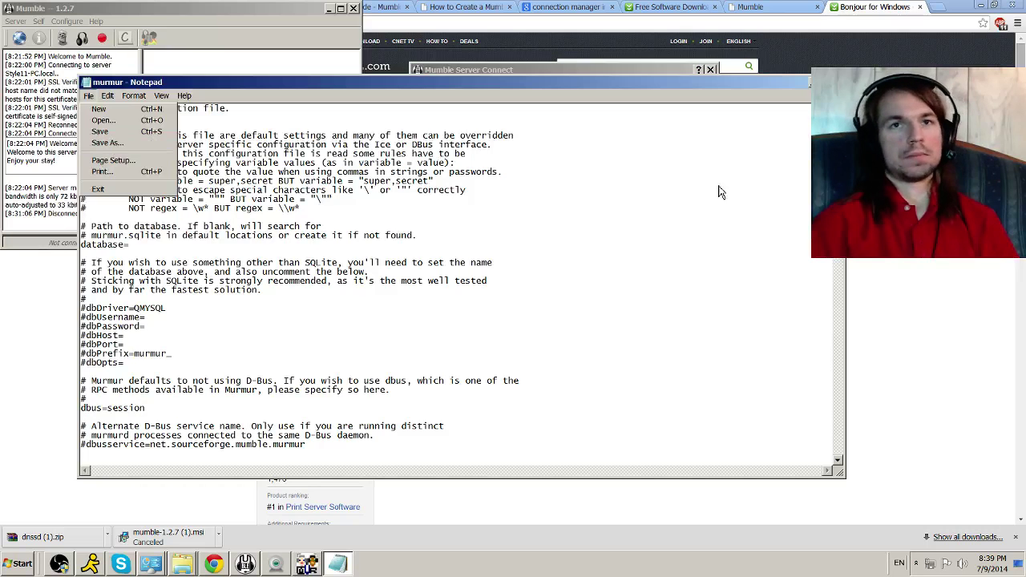
left_click(834, 81)
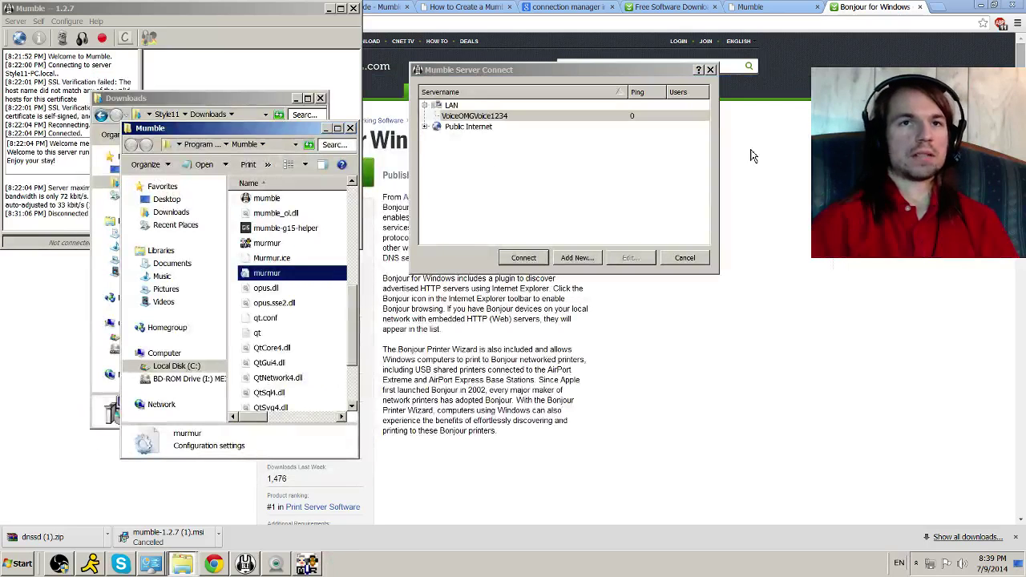
left_click(709, 70)
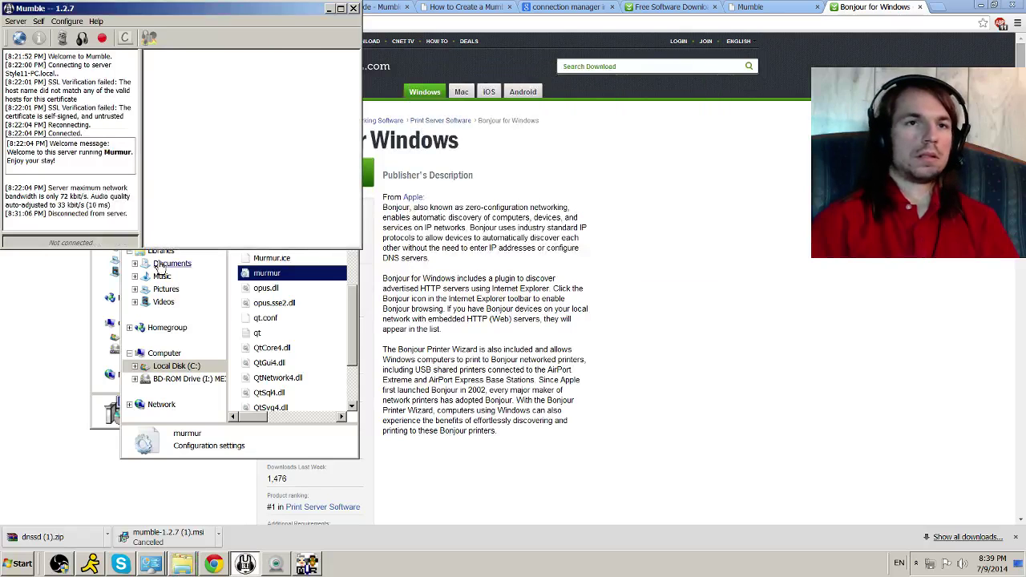